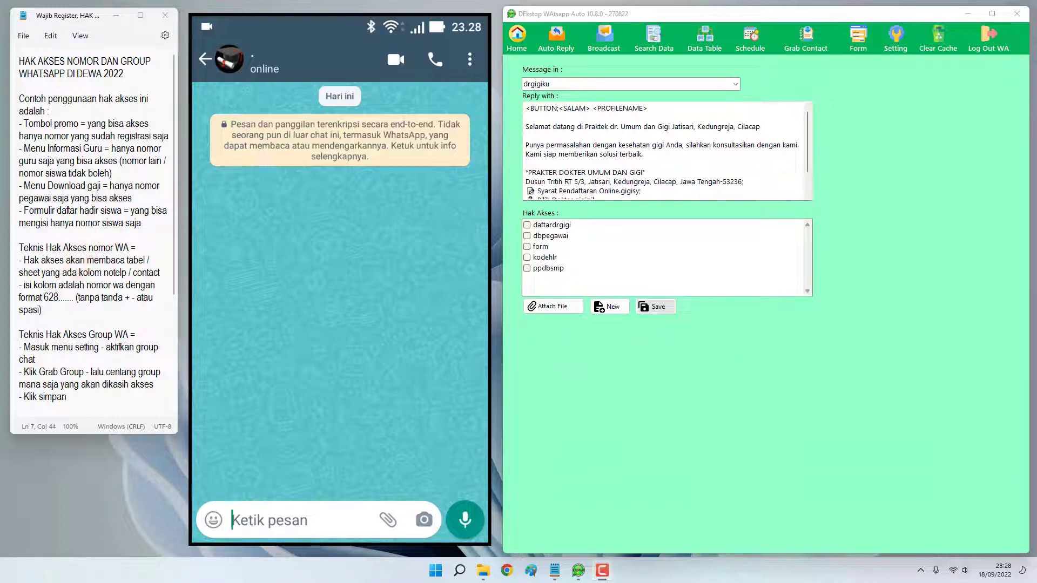
- Review the reply text and buttons set up for the drgigiku auto-reply message
click(553, 84)
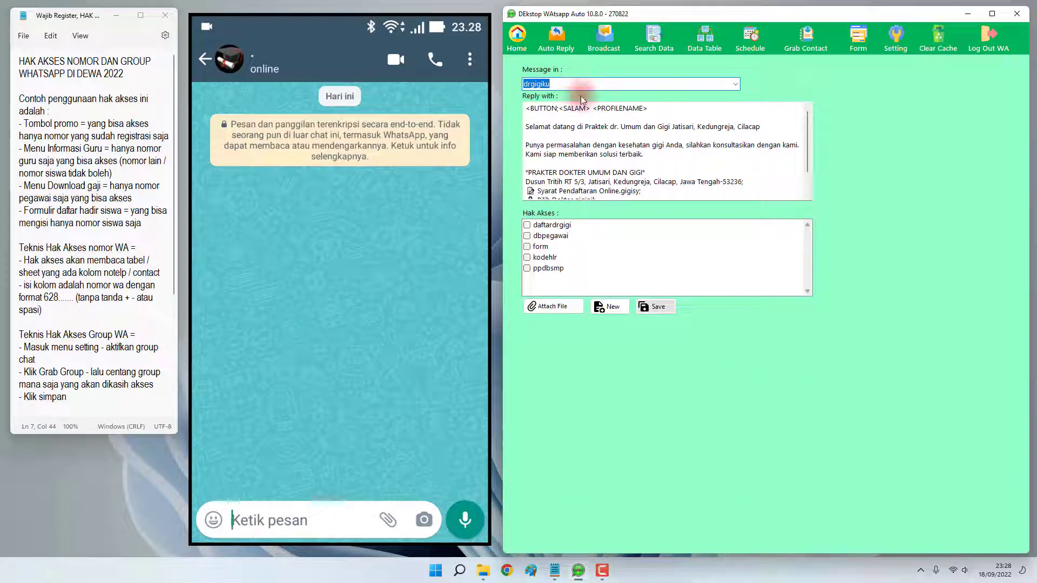
click(575, 126)
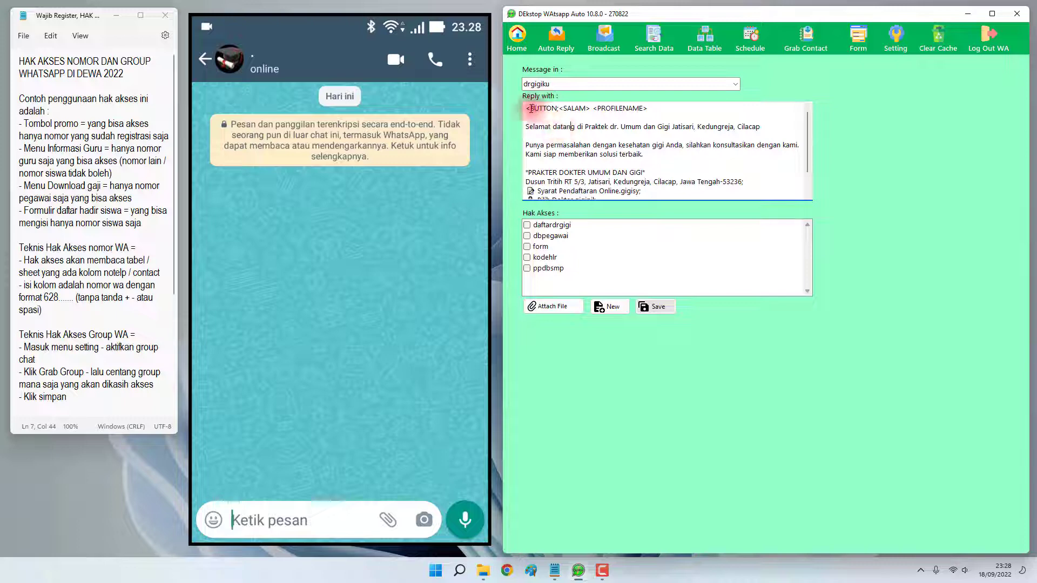
drag(532, 108, 713, 202)
click(669, 169)
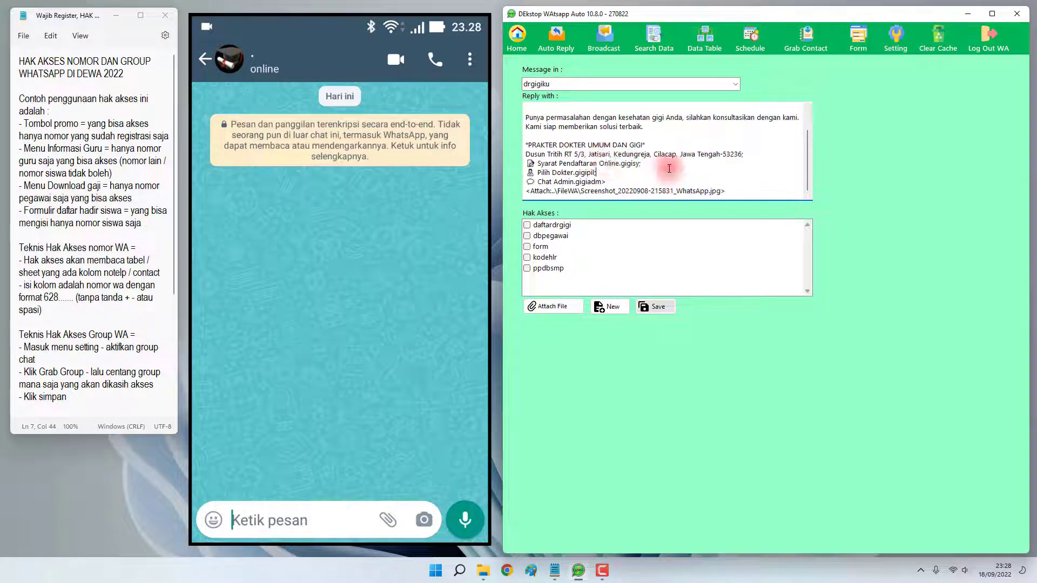
scroll(669, 169, up, 1)
click(548, 118)
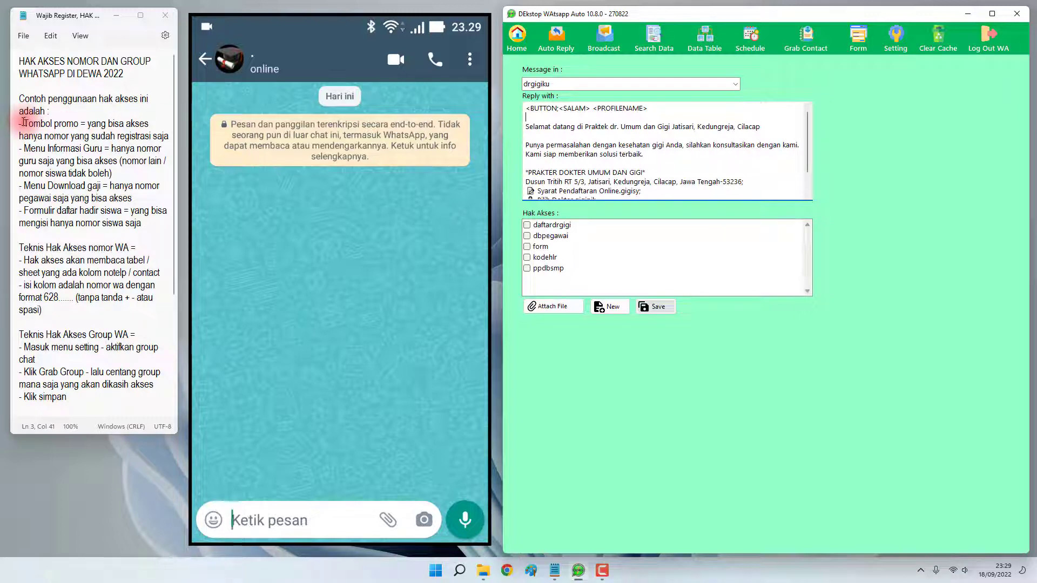
- Read the example uses of access rights in the notes, from Tombol promo to the student attendance form
drag(24, 123, 77, 127)
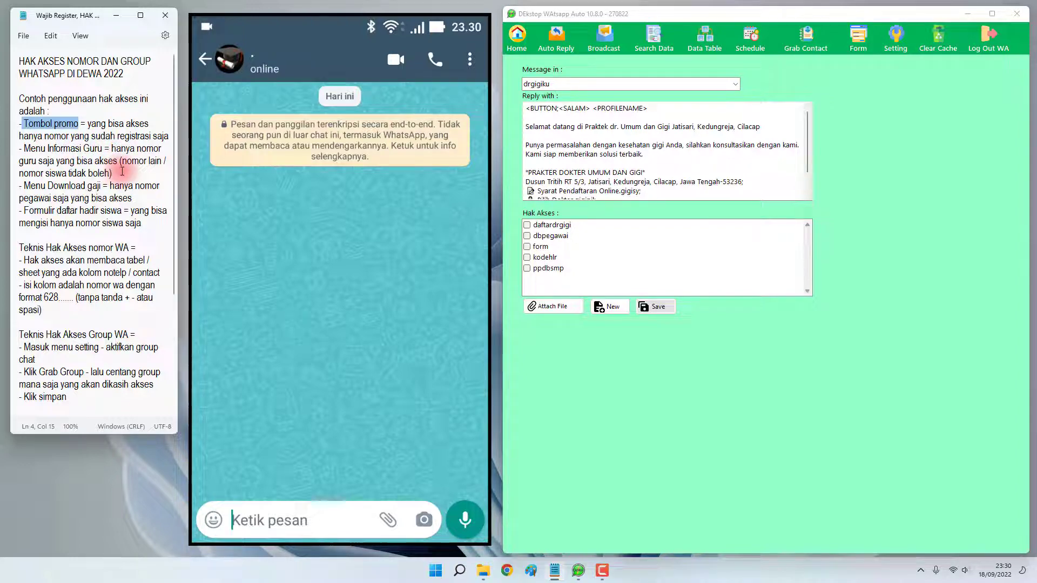
click(121, 173)
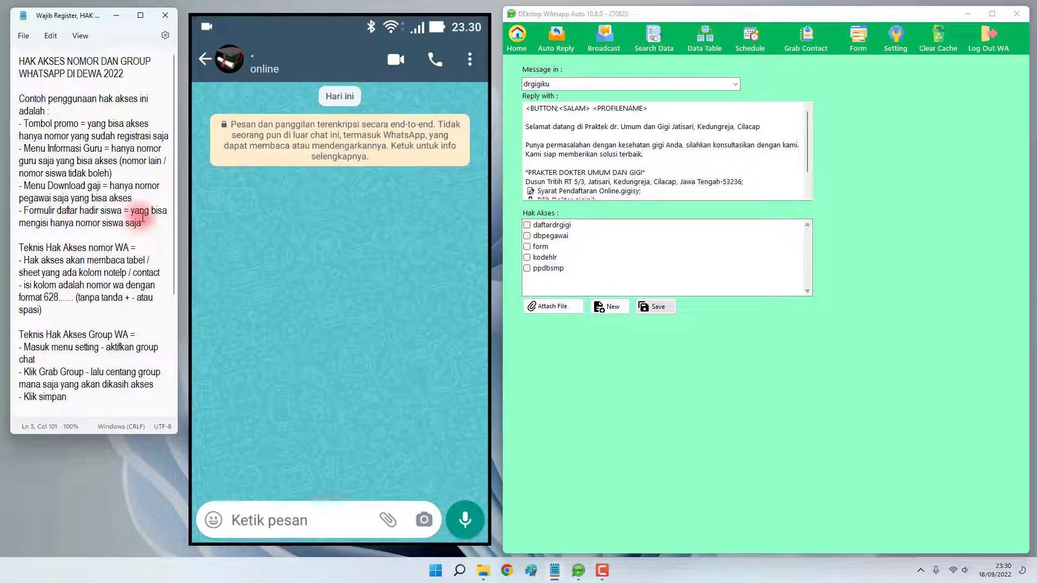
click(147, 231)
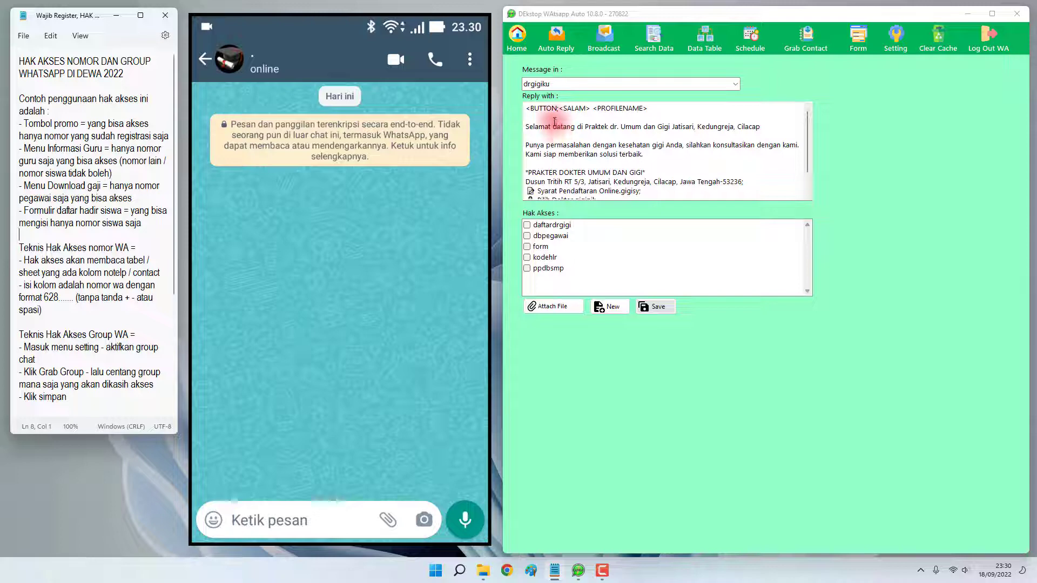
- Restrict the drgigiku auto-reply to the dbpegawai table under Hak Akses and save the reply
drag(527, 107, 583, 173)
click(577, 172)
scroll(583, 162, up, 1)
click(540, 138)
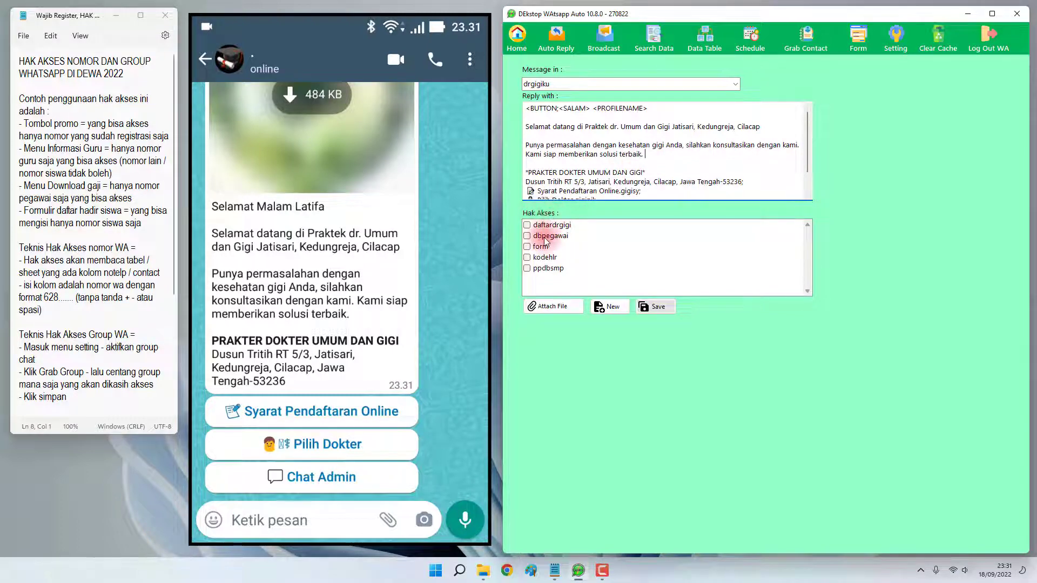
click(528, 237)
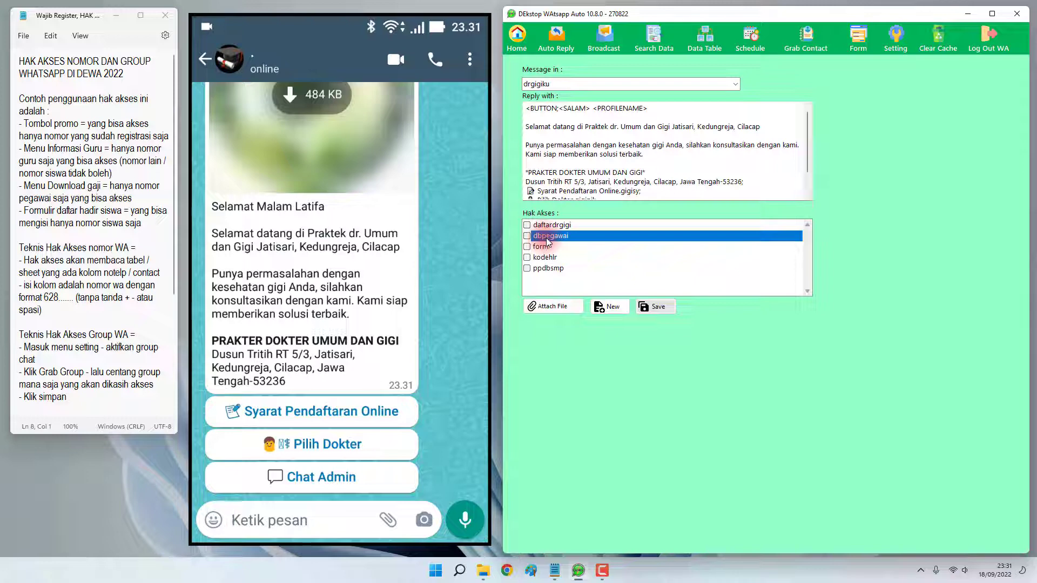
click(541, 239)
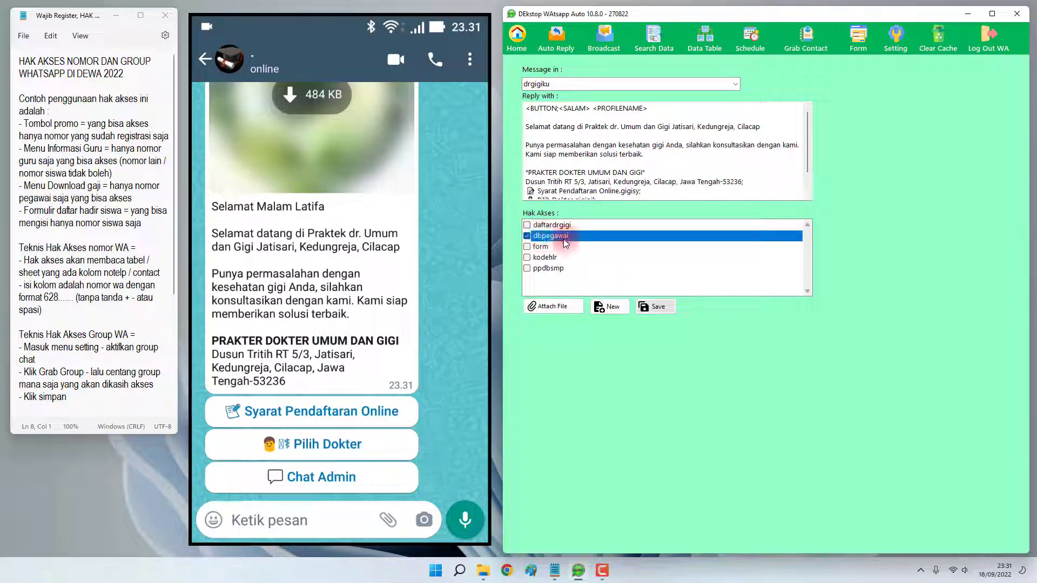
click(658, 308)
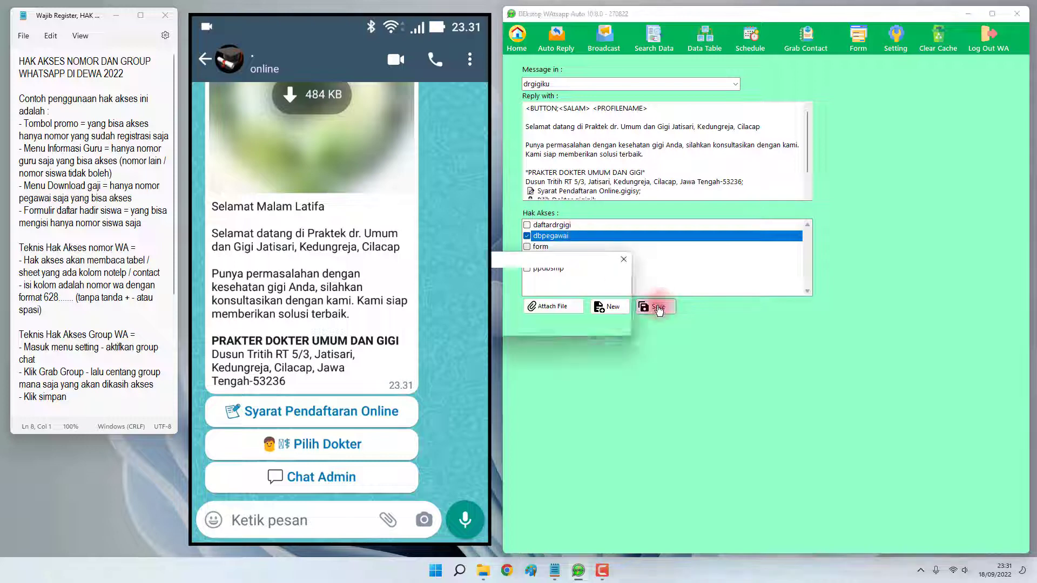
click(611, 326)
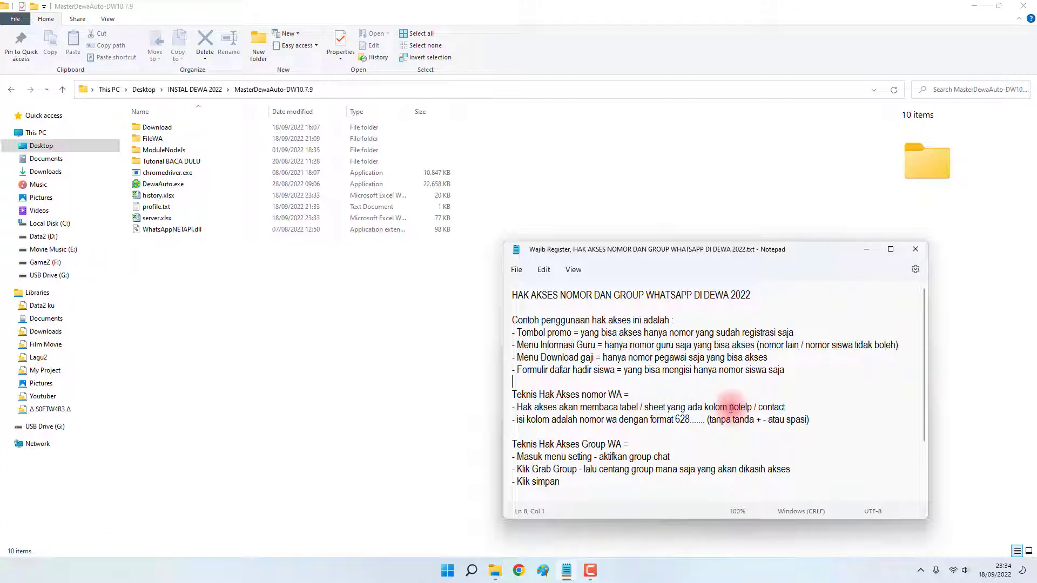
- Examine the notes on which column names, notelp or contact, the access-rights table must contain
drag(731, 409, 786, 407)
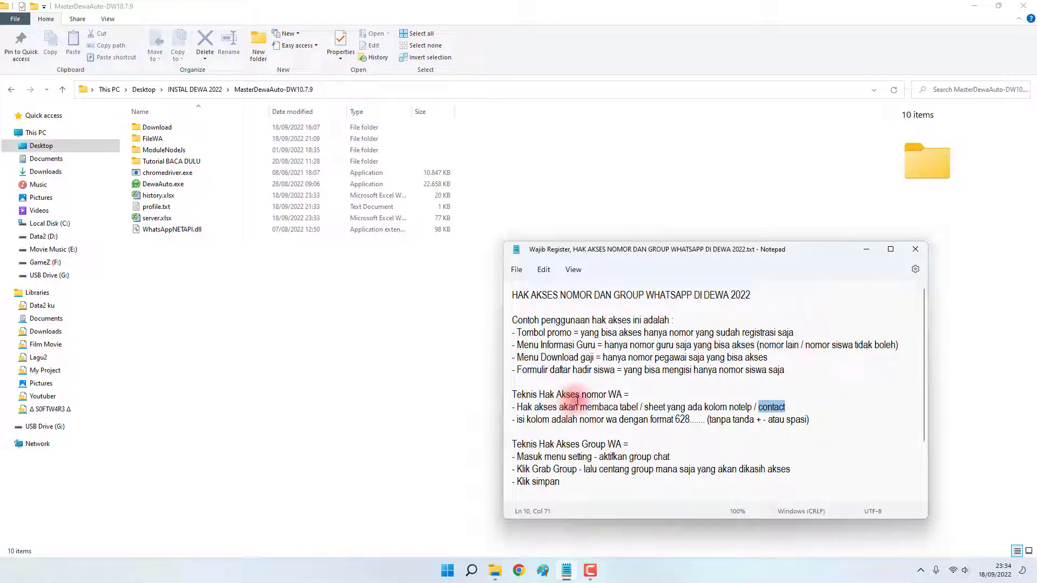
mouse_move(728, 408)
mouse_down()
mouse_move(787, 407)
mouse_move(730, 407)
mouse_up()
click(798, 406)
click(752, 407)
double_click(737, 407)
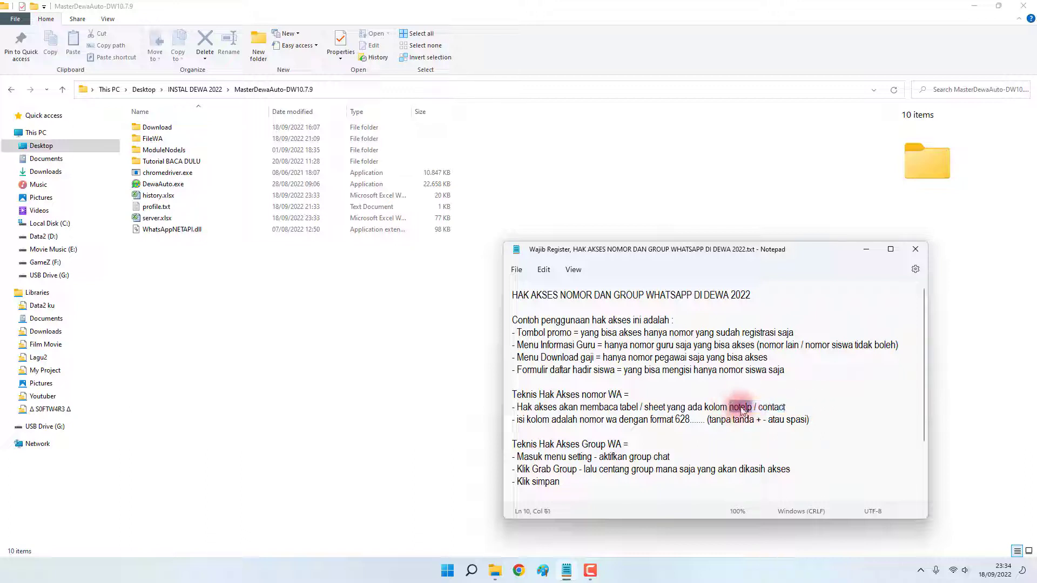
click(771, 408)
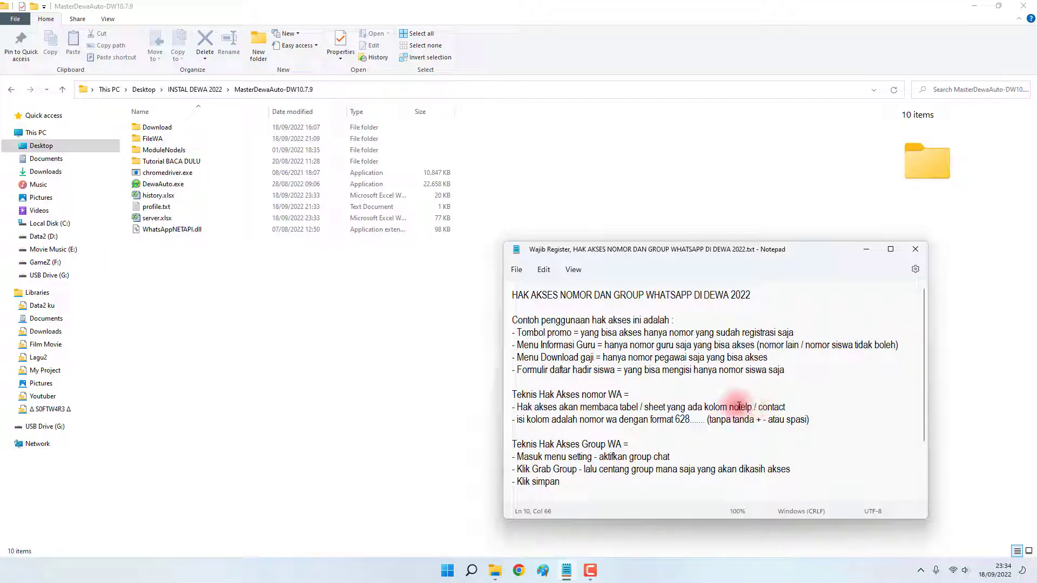
double_click(739, 406)
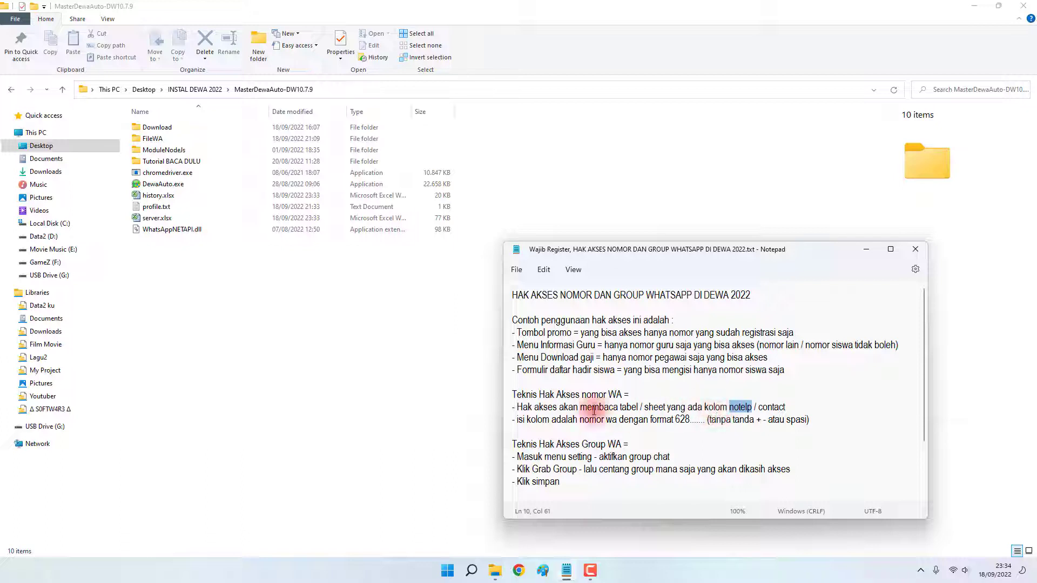
double_click(768, 406)
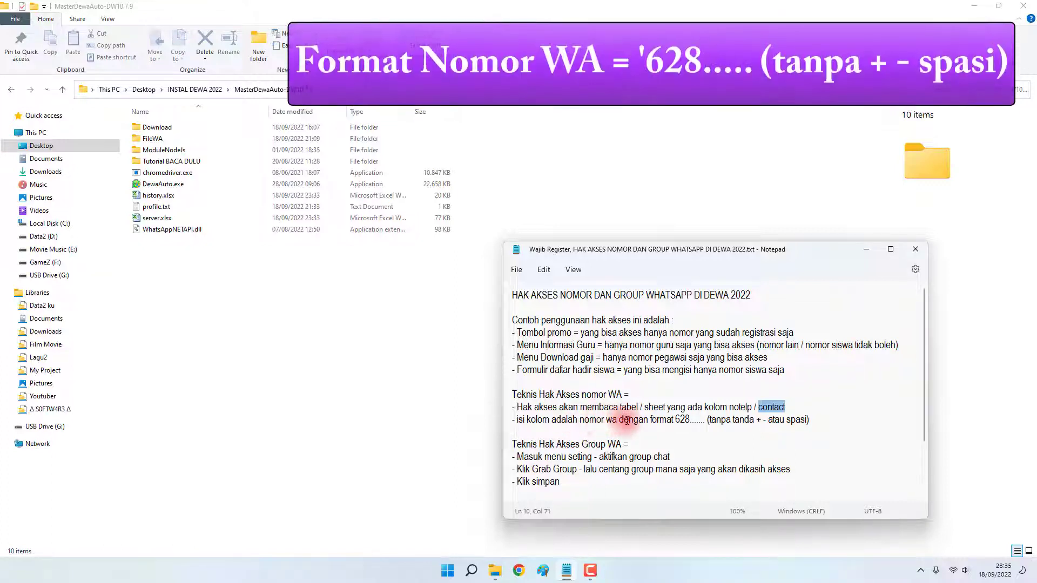
- Check the required 628 WhatsApp number format and the characters it must omit in the notes
double_click(678, 419)
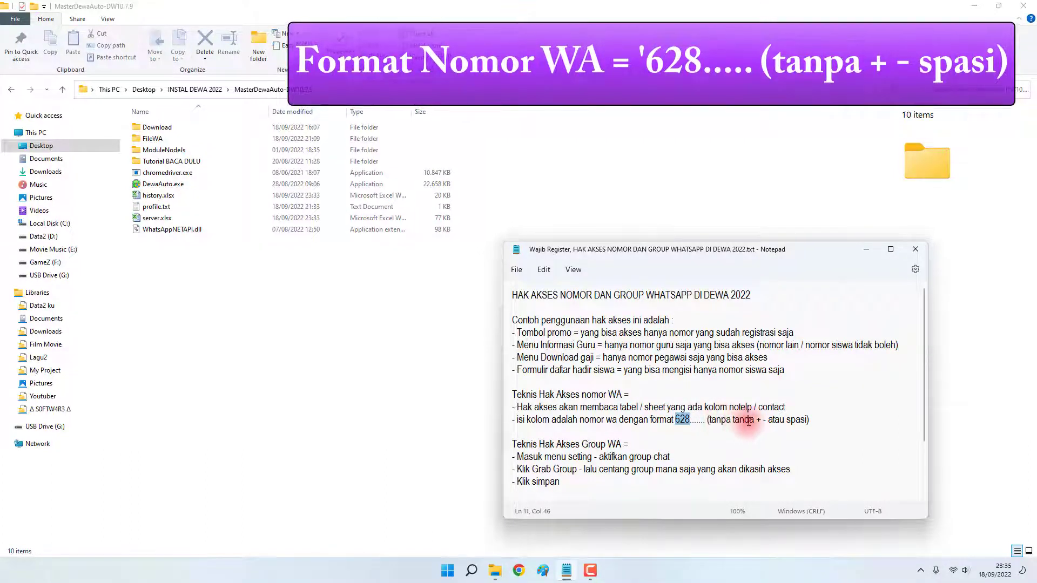
click(761, 420)
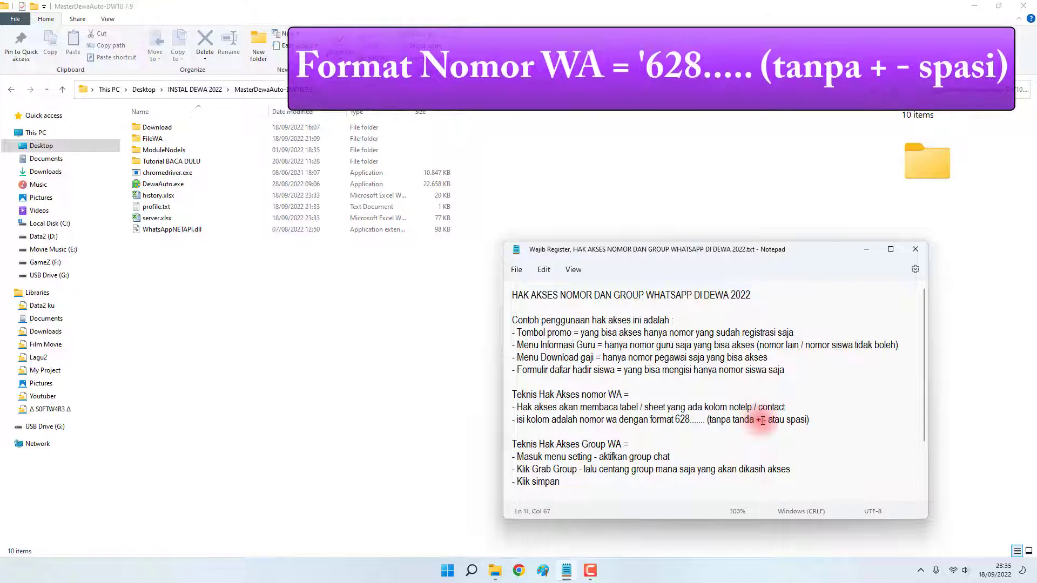
text(-)
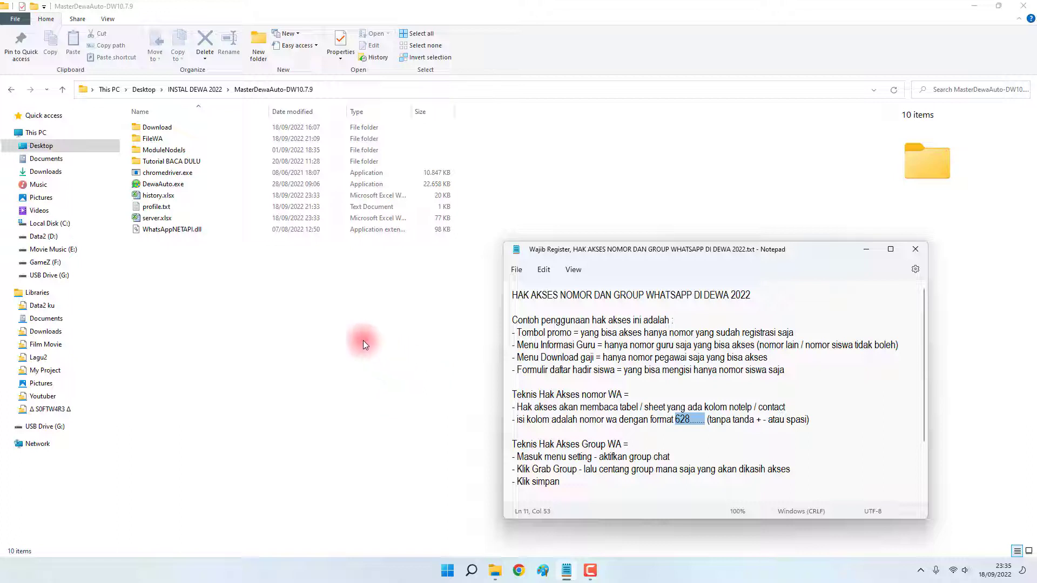
- Open the server.xlsx workbook from the MasterDewaAuto-DW10.7.9 folder and inspect the name of the DBPEGAWAI sheet
click(181, 280)
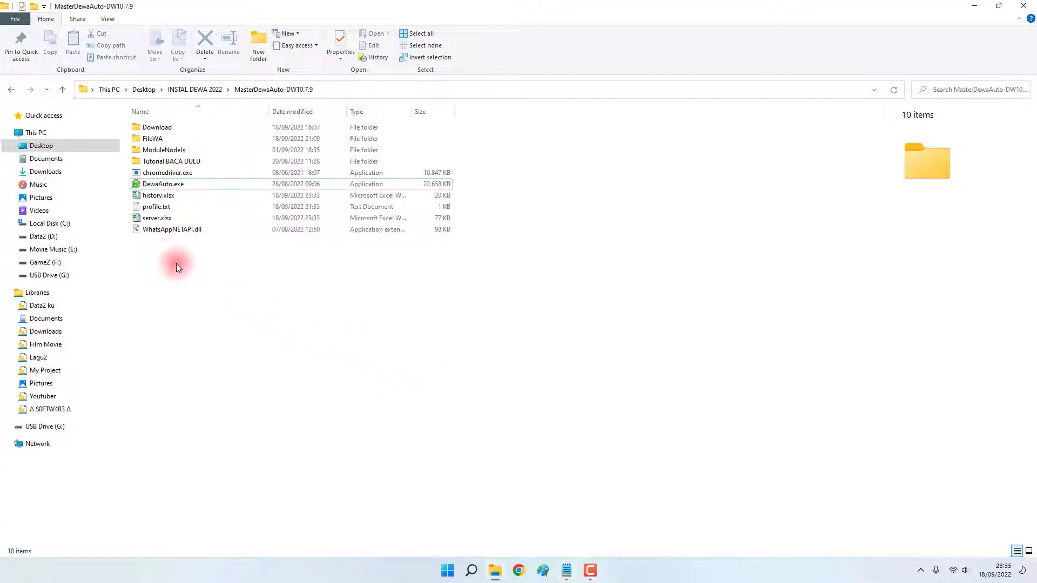
double_click(157, 218)
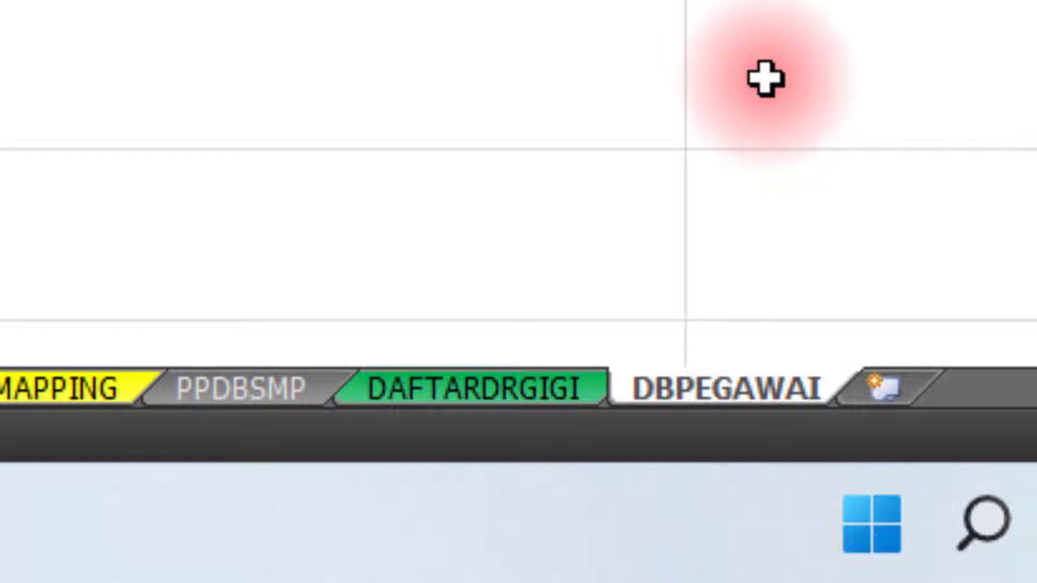
double_click(724, 394)
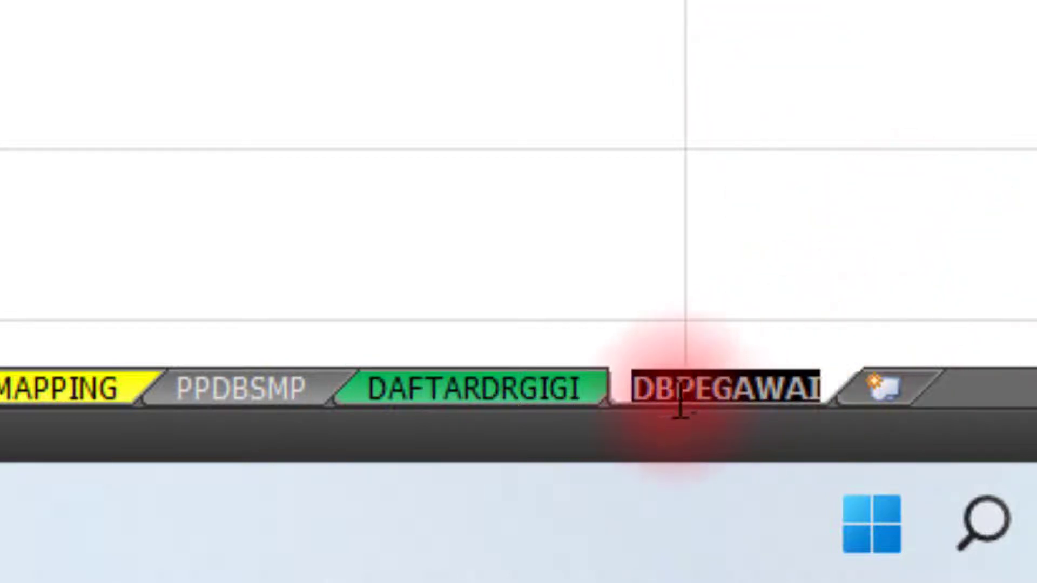
click(764, 278)
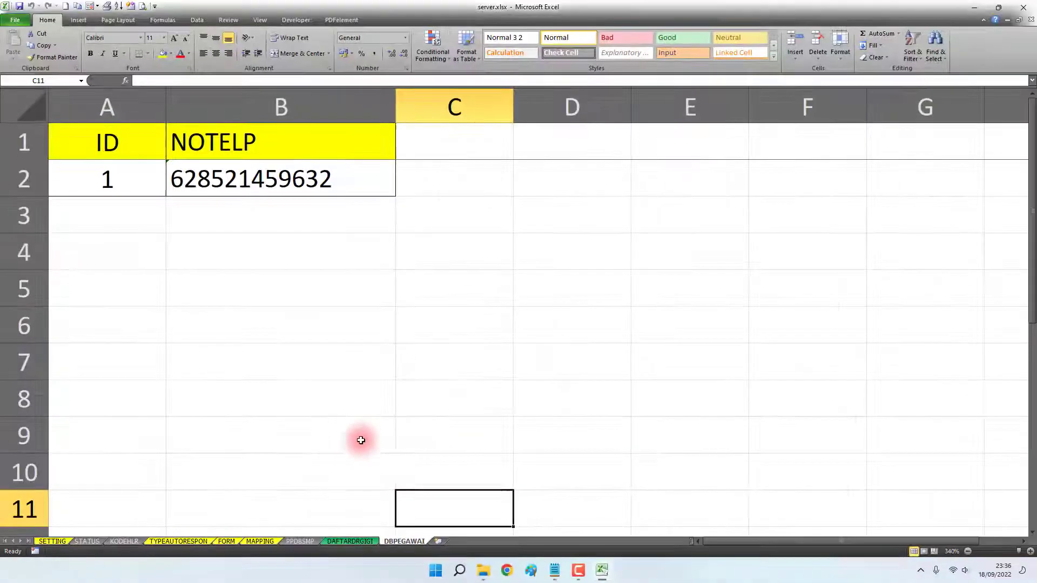
- Switch to Notepad to recheck the notelp / contact column requirement, and return to the Excel workbook
click(554, 570)
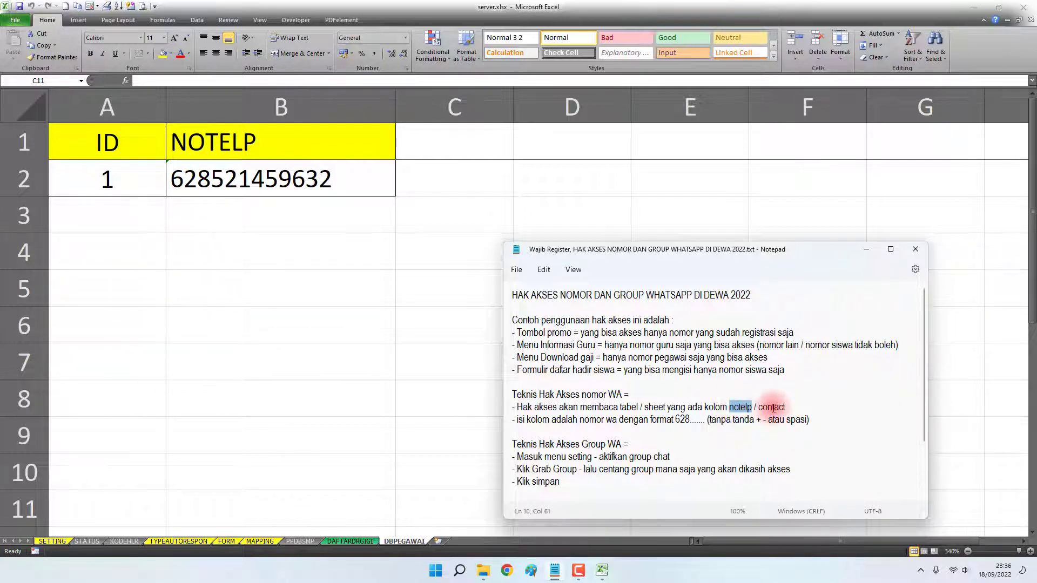
click(790, 408)
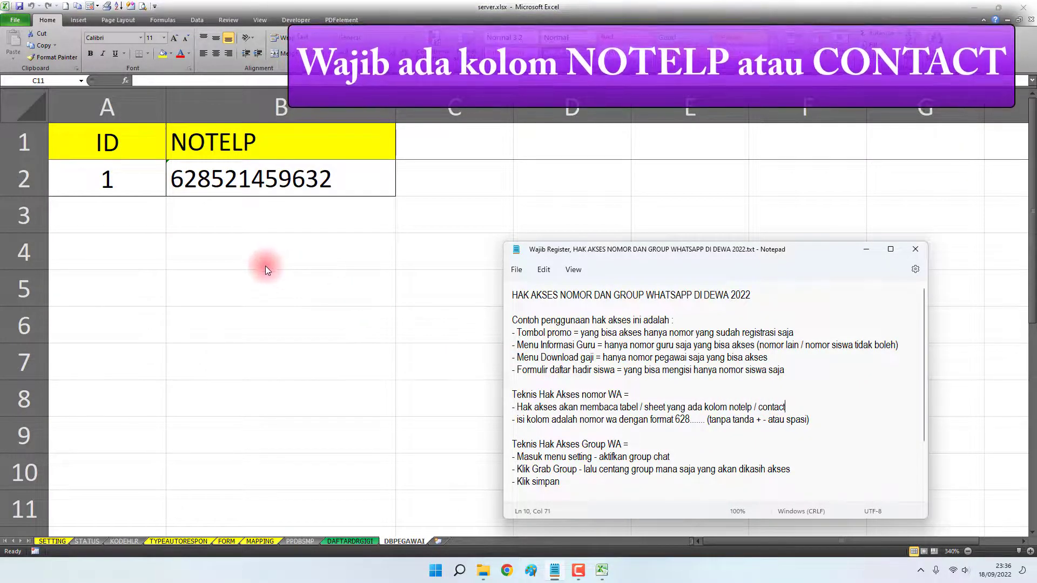
key(alt+Tab)
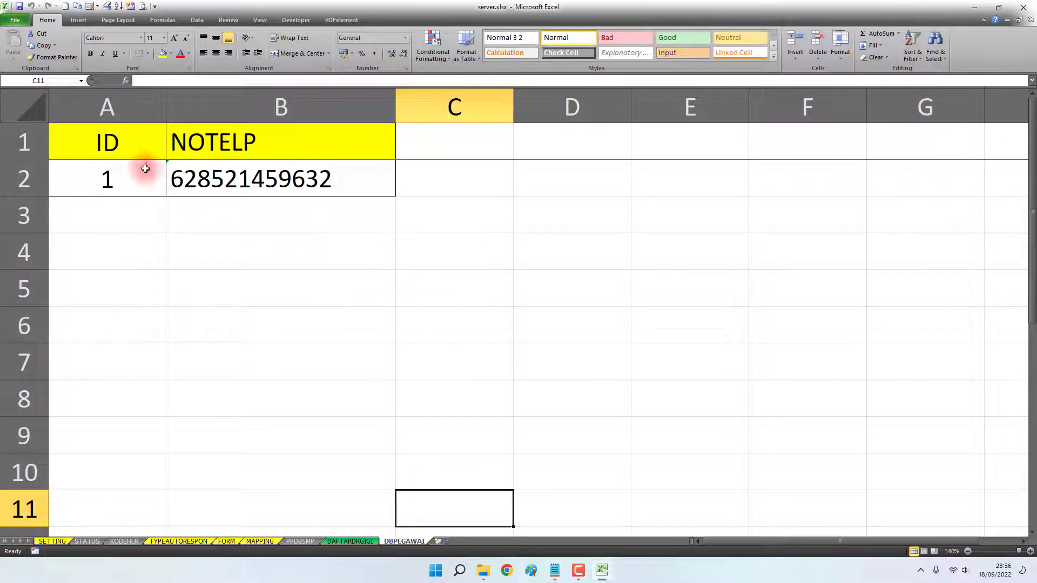
- Inspect the ID and NOTELP column headers in row 1 of the DBPEGAWAI sheet
click(227, 144)
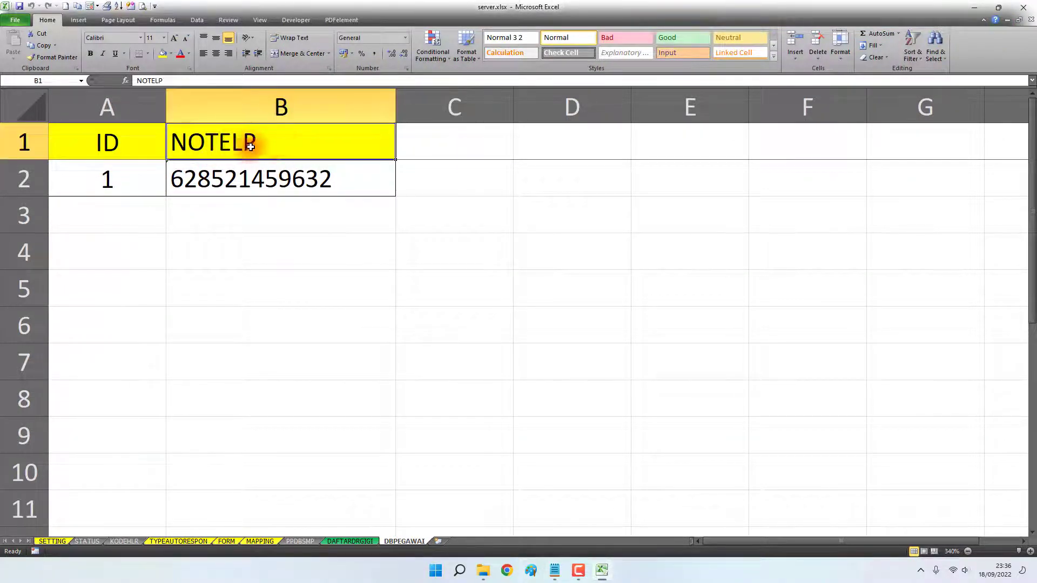
click(131, 144)
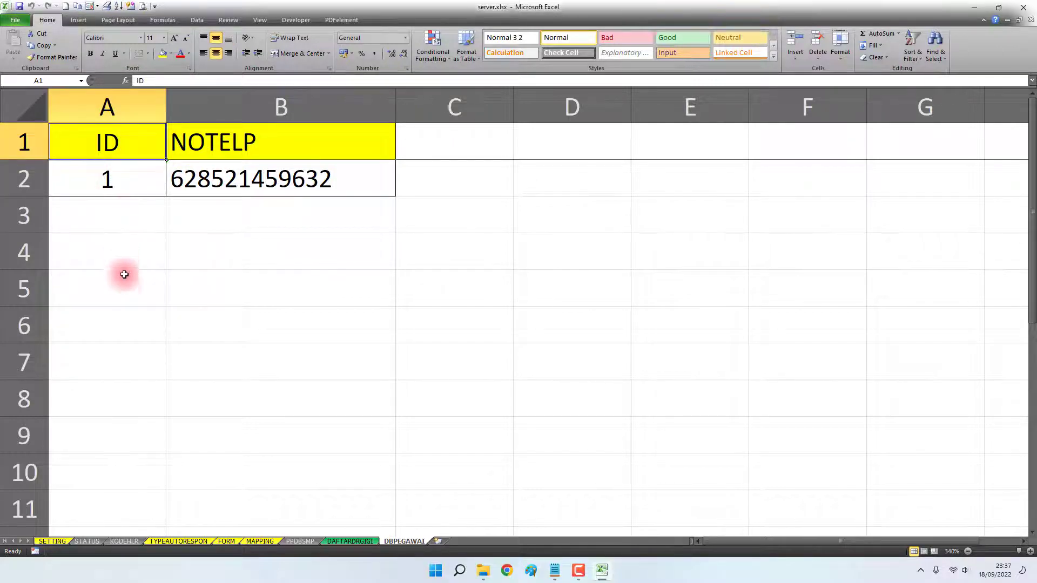
click(205, 149)
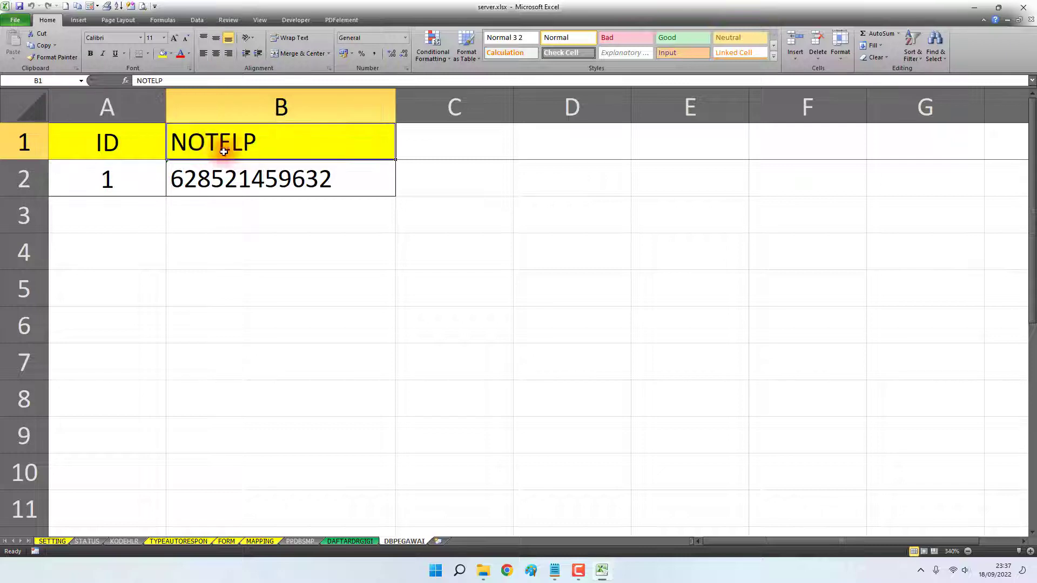
double_click(254, 144)
drag(258, 143, 169, 143)
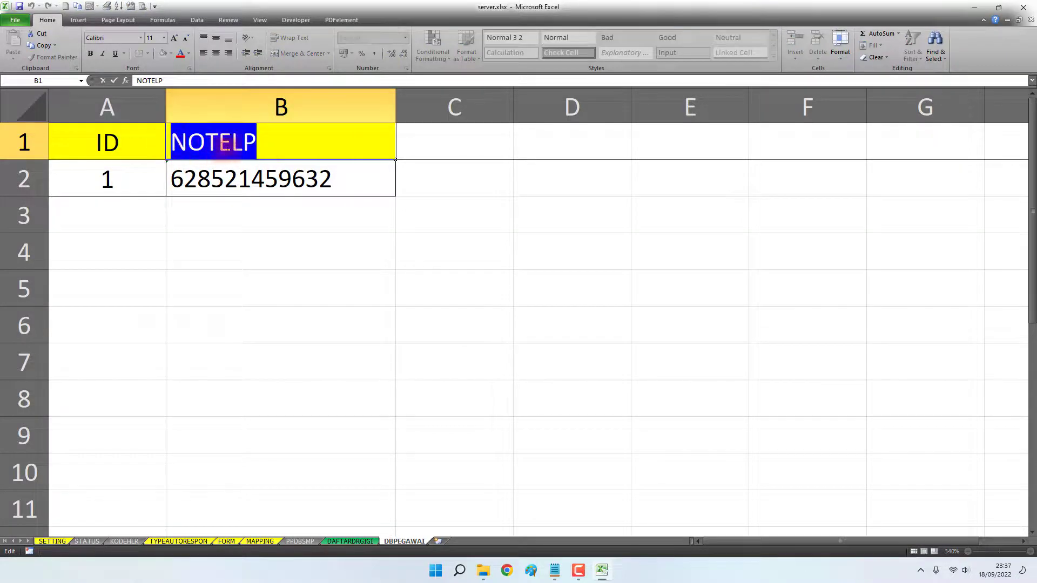
click(264, 141)
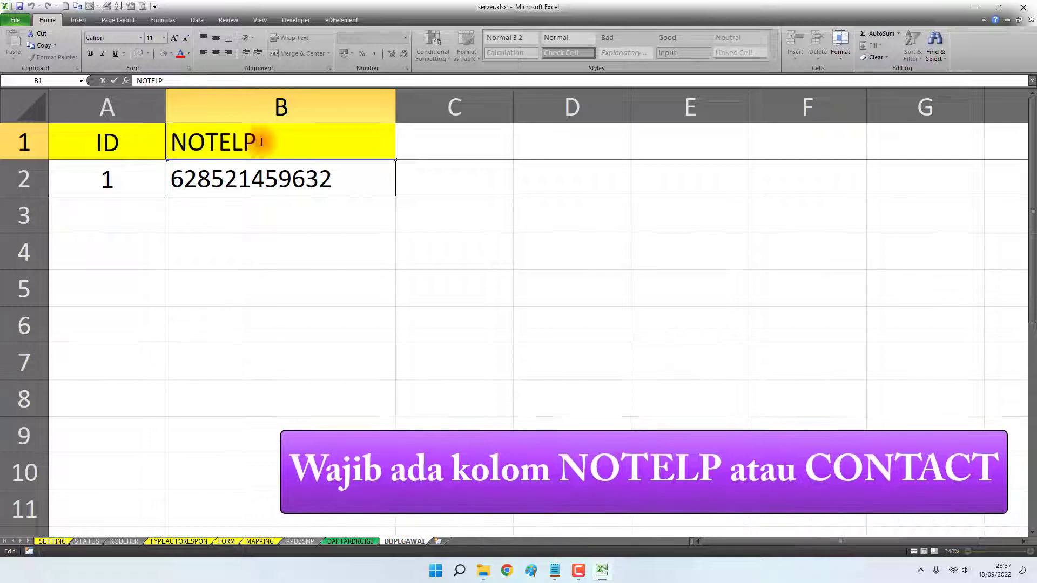
drag(264, 140, 163, 134)
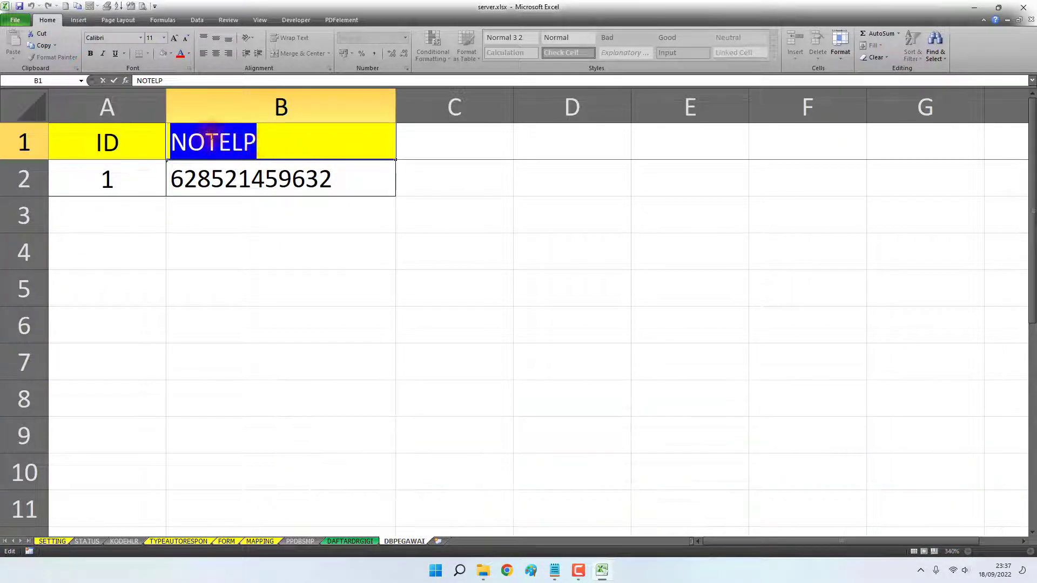
- Inspect the WhatsApp number in cell B2, checking its leading apostrophe and its digits in 628 format
click(259, 181)
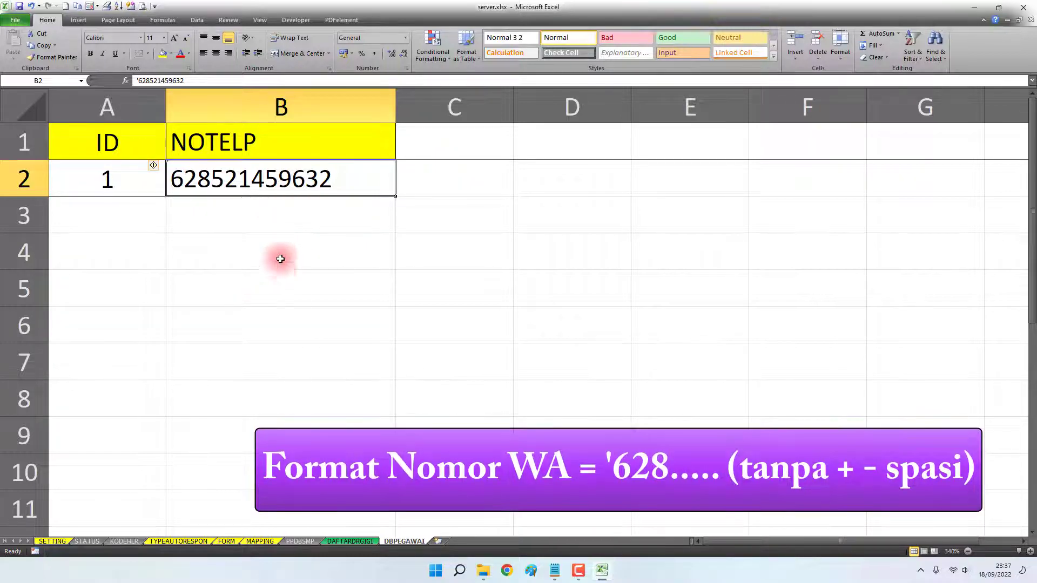
double_click(338, 185)
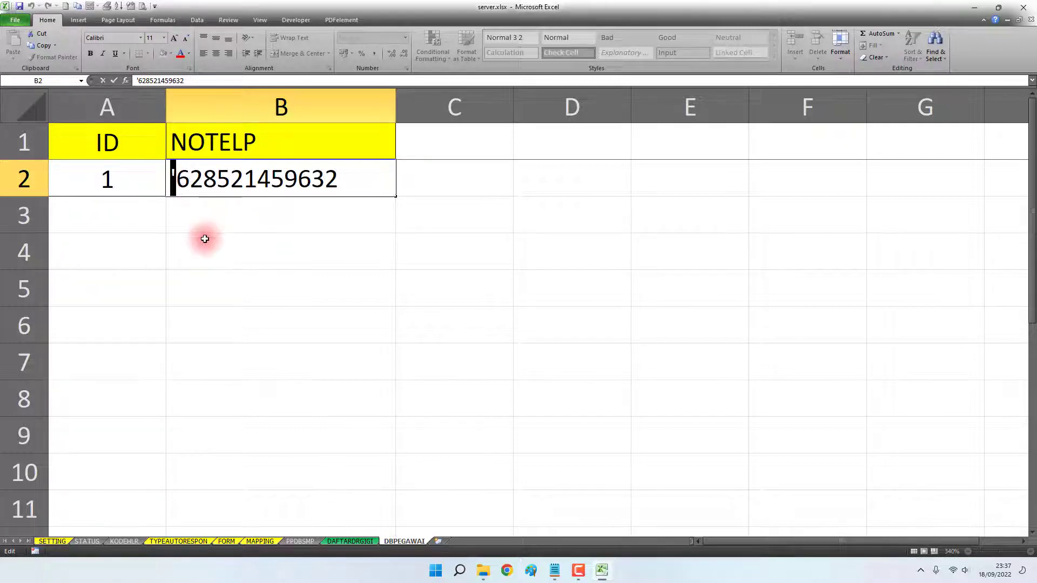
click(209, 215)
double_click(173, 179)
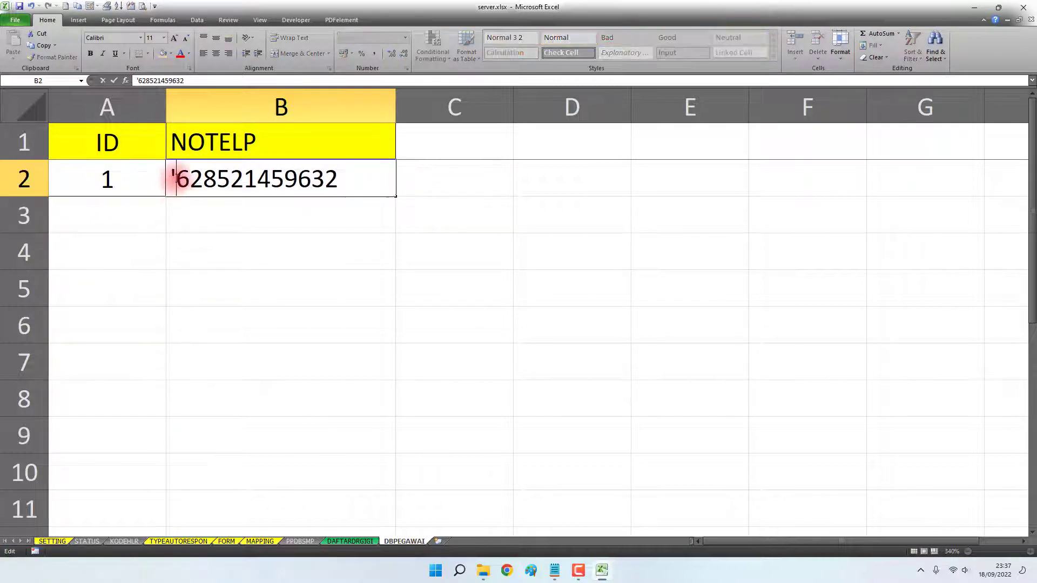
drag(183, 180, 341, 180)
click(324, 236)
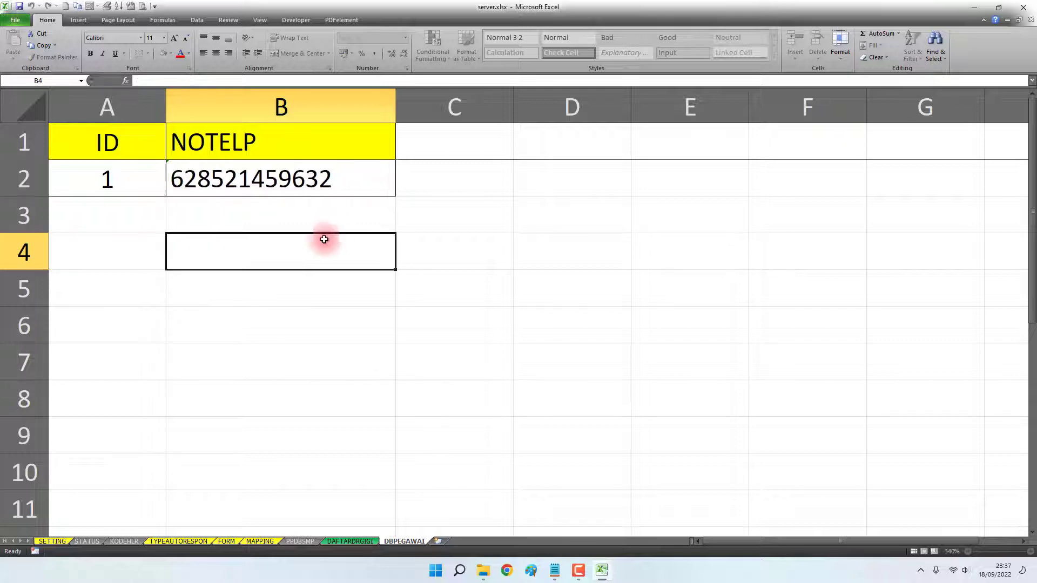
- Set the number format of cells A1:B2 on the DBPEGAWAI sheet to Text
drag(134, 144, 208, 180)
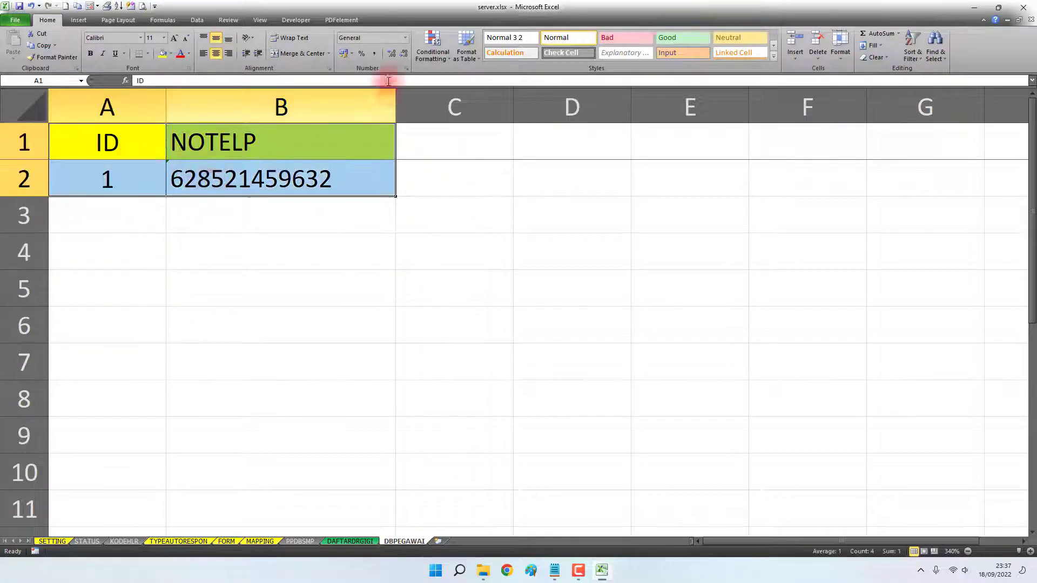
click(406, 39)
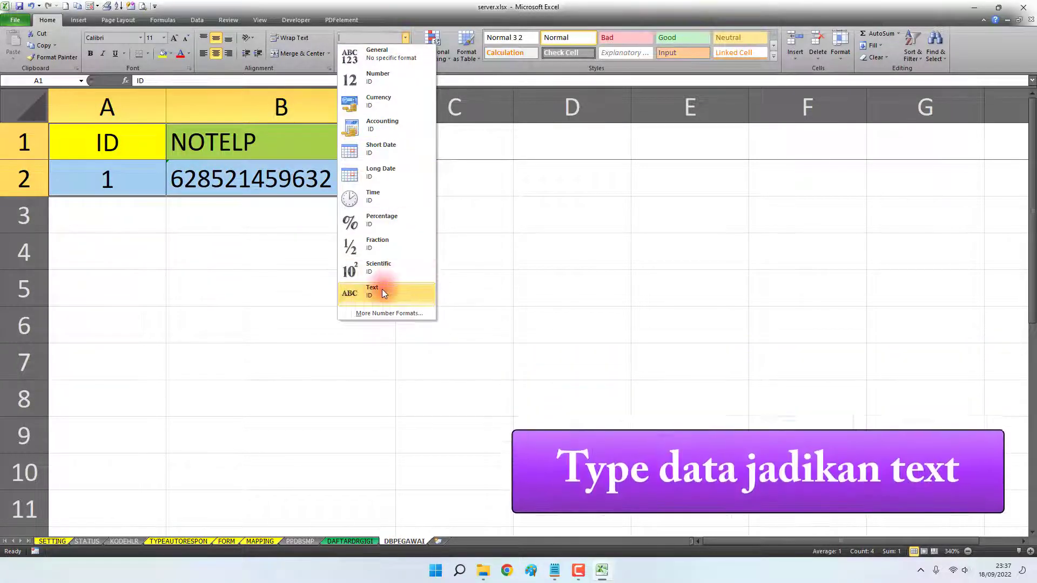
click(381, 291)
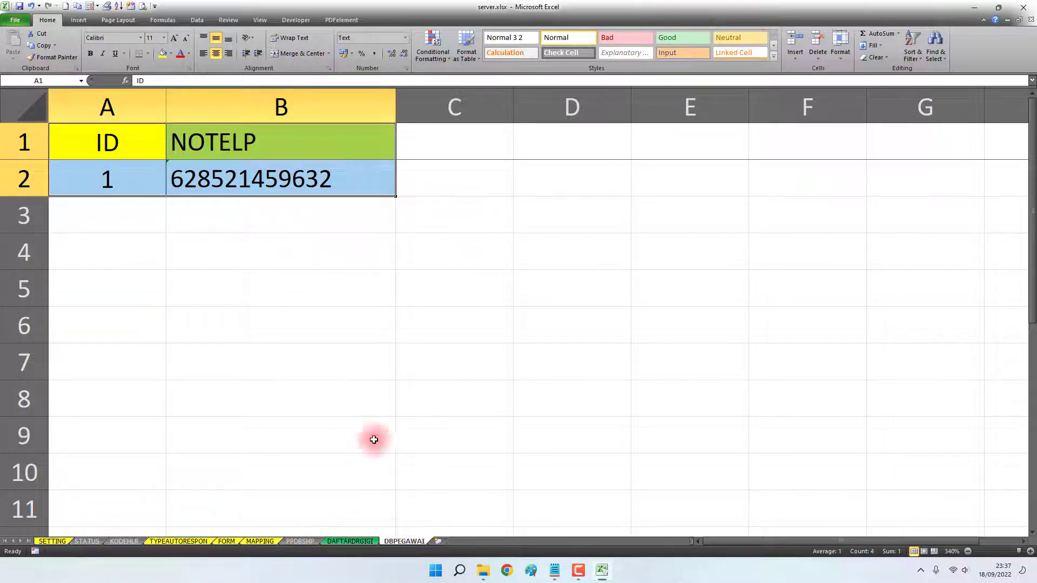
- Recheck the NOTELP header and the cells from B2 downward that hold the permitted WhatsApp numbers
click(236, 171)
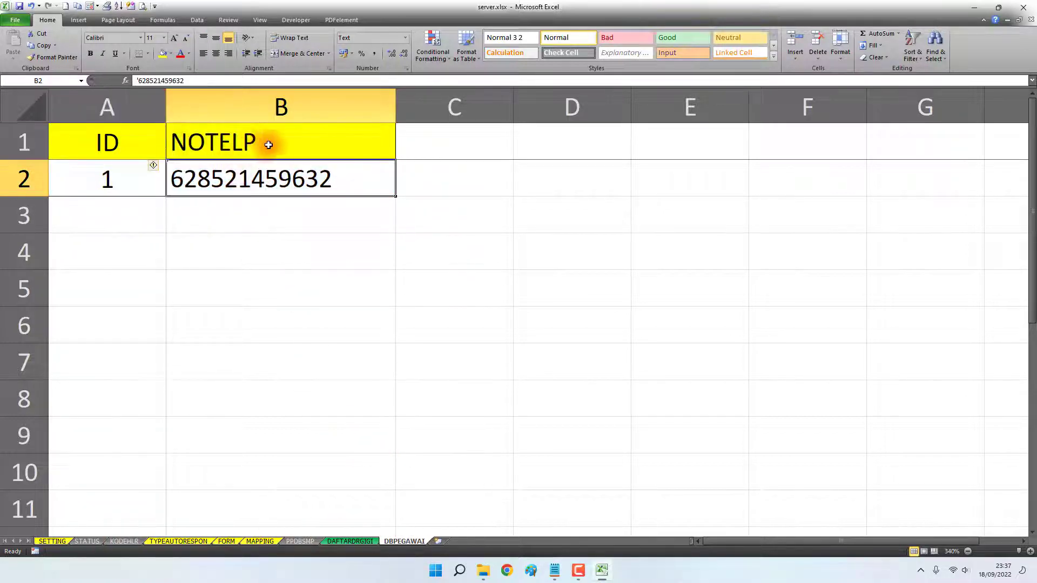
double_click(268, 145)
drag(268, 145, 168, 142)
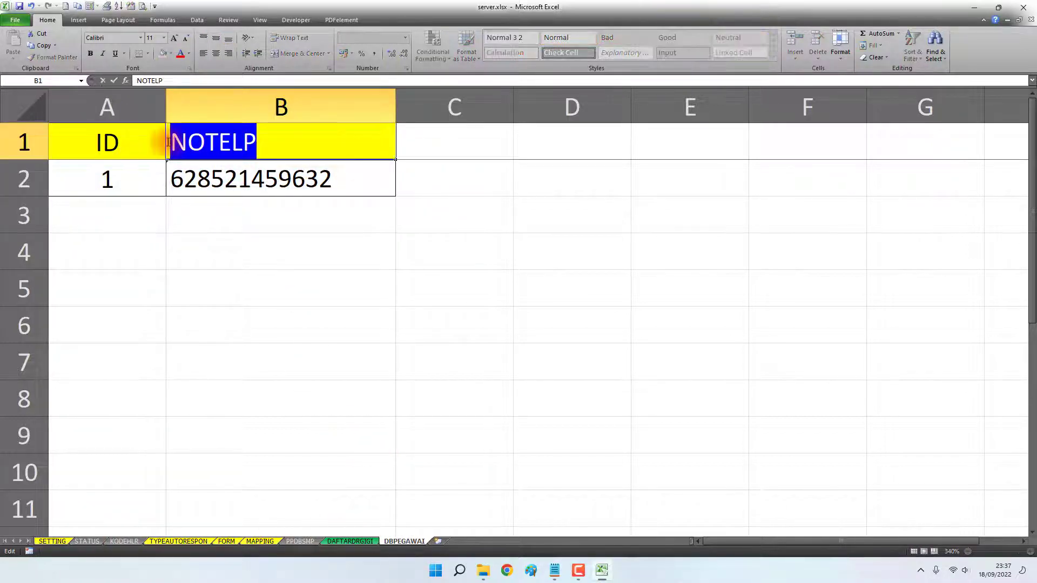
click(249, 172)
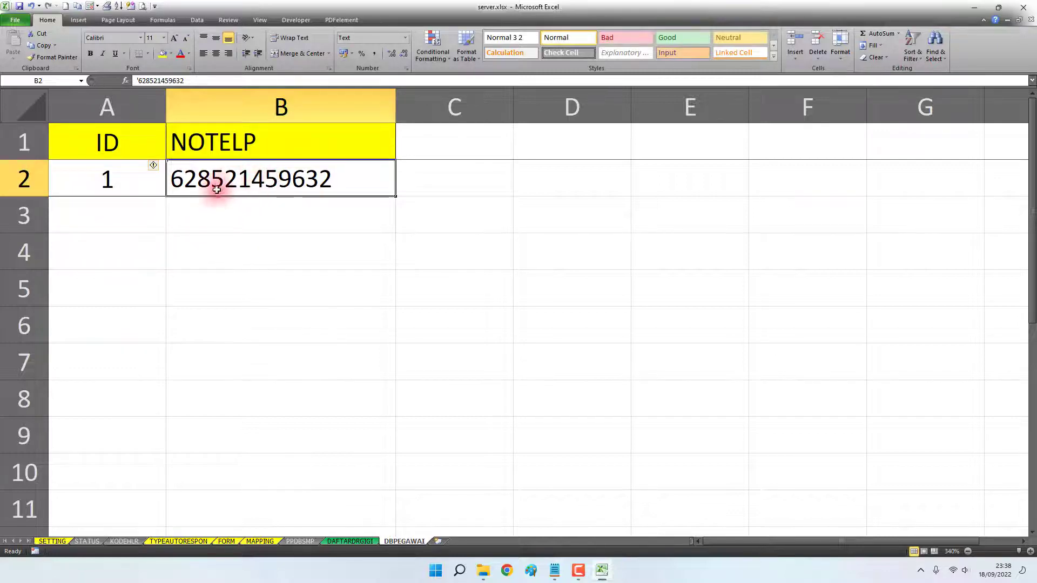
drag(217, 190, 215, 412)
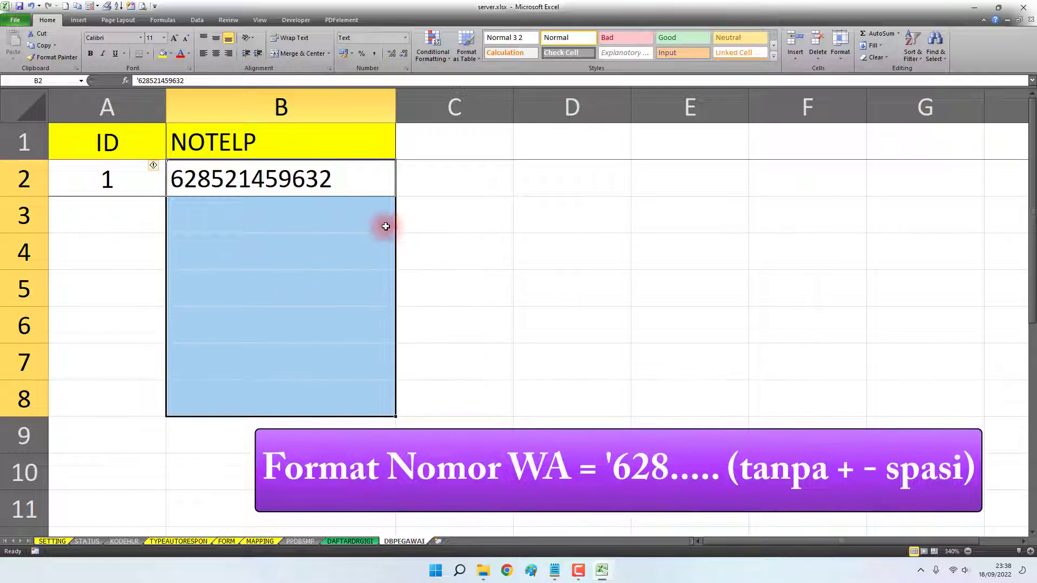
click(565, 215)
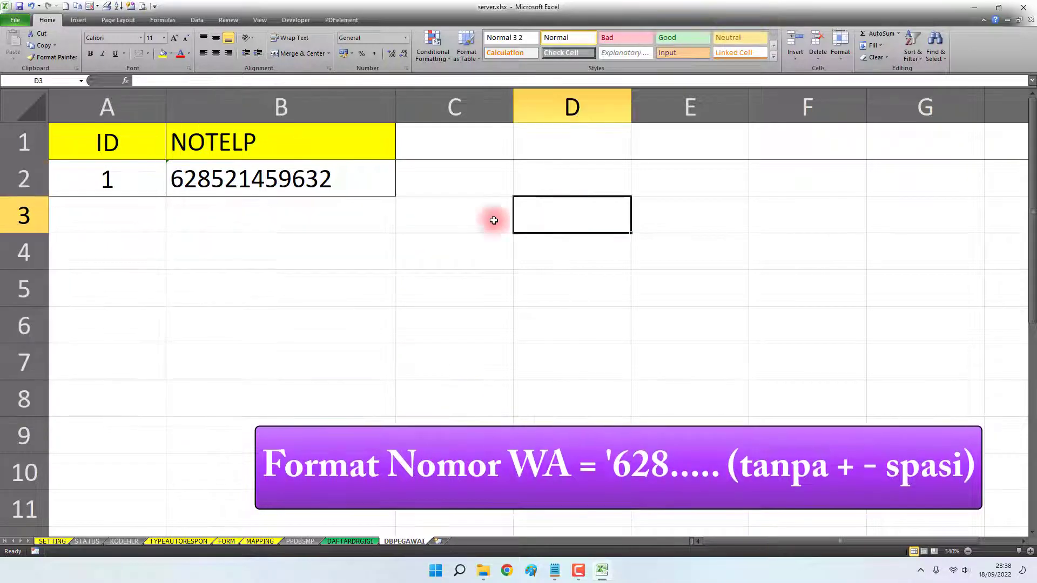
click(296, 214)
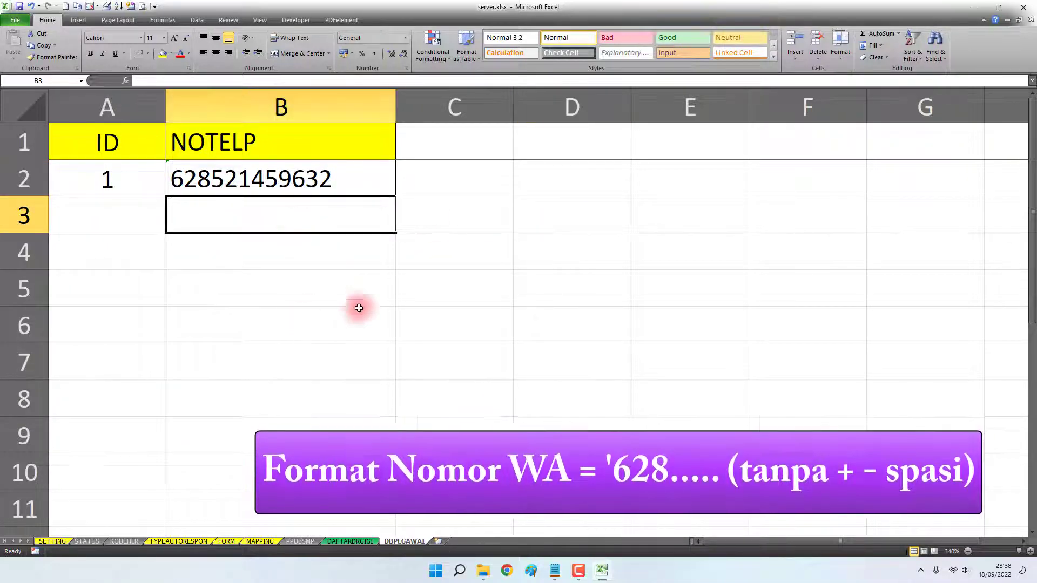
- Close the server.xlsx workbook and launch DewaAuto.exe to start the WA Center 1 service
click(1023, 7)
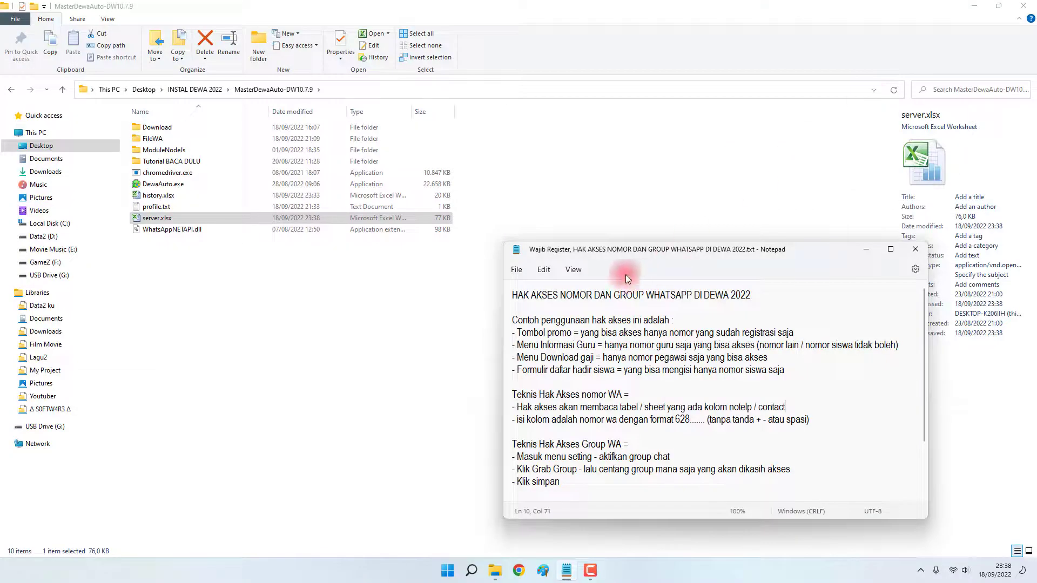
click(161, 185)
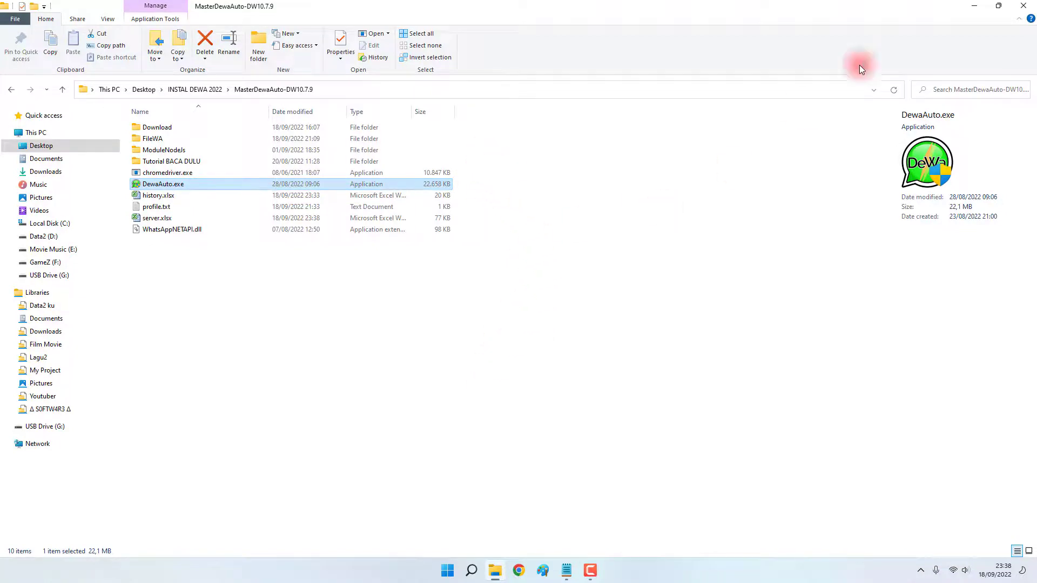
drag(487, 97, 246, 21)
click(416, 92)
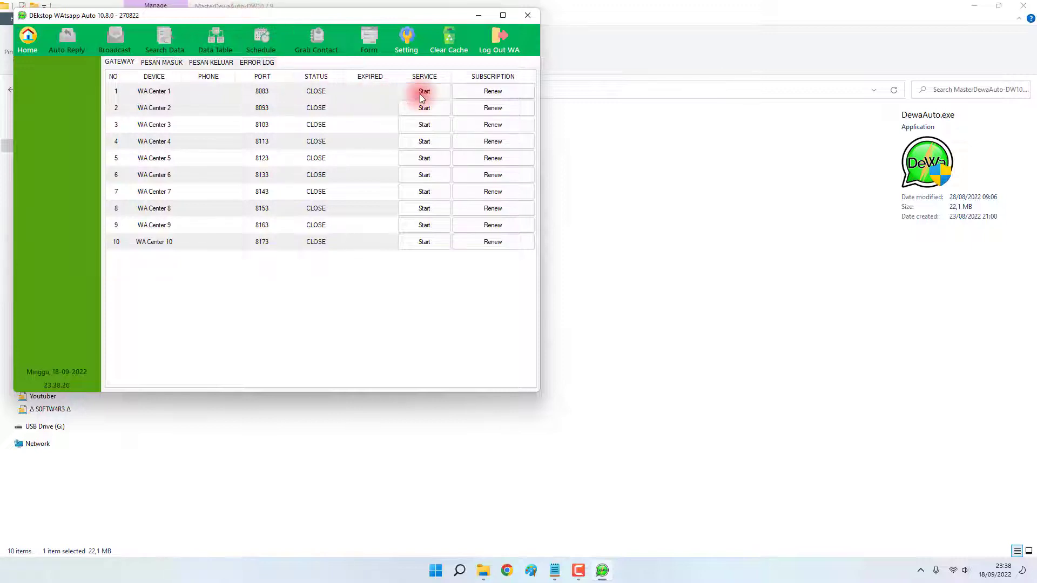
- Place the access-rights notes beside the DewaAuto window and review the settings for Auto Reply, Search Data and Form
click(555, 566)
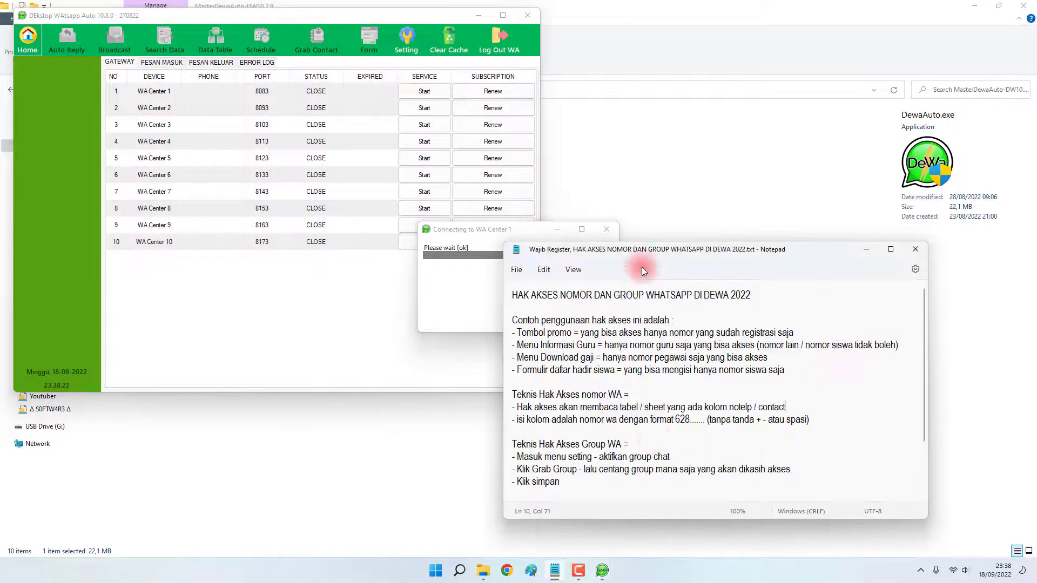
drag(641, 248, 678, 261)
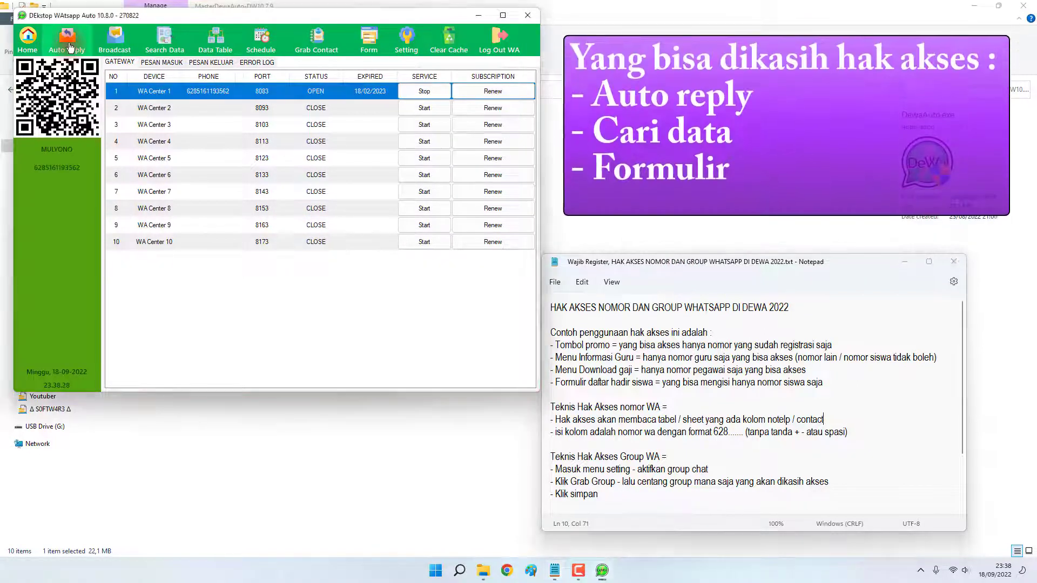
click(69, 46)
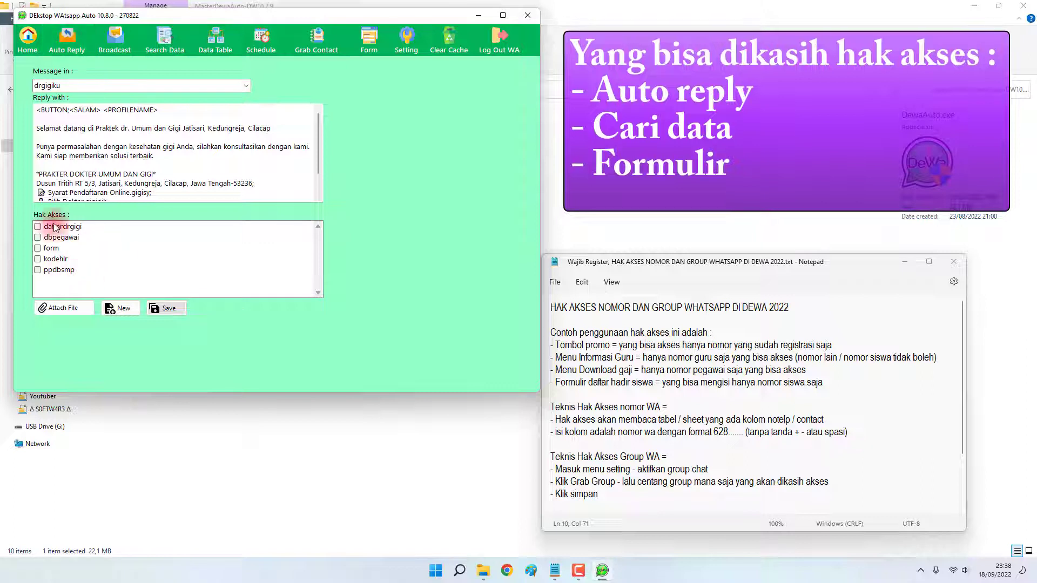
click(162, 45)
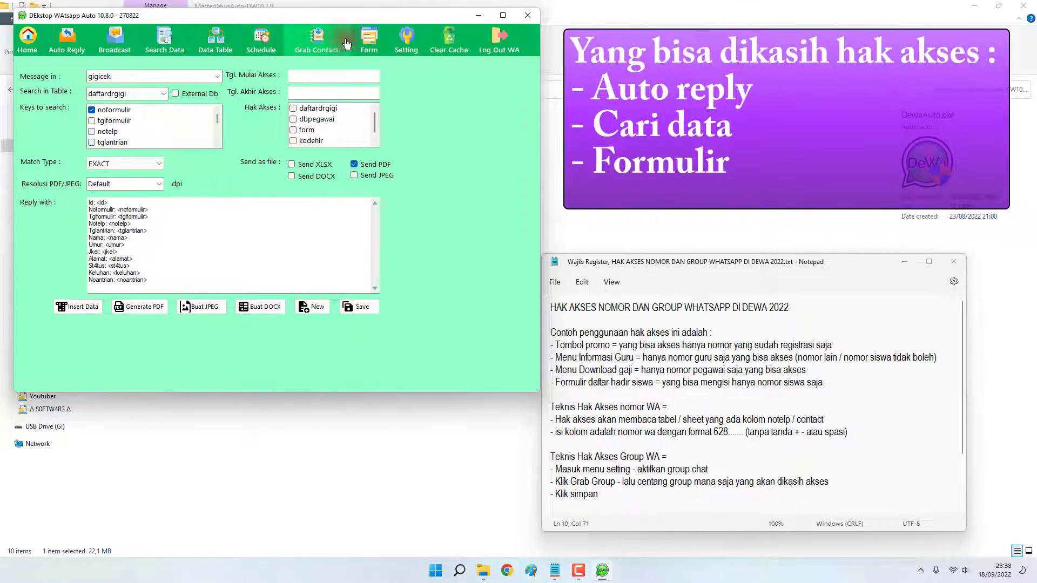
click(378, 46)
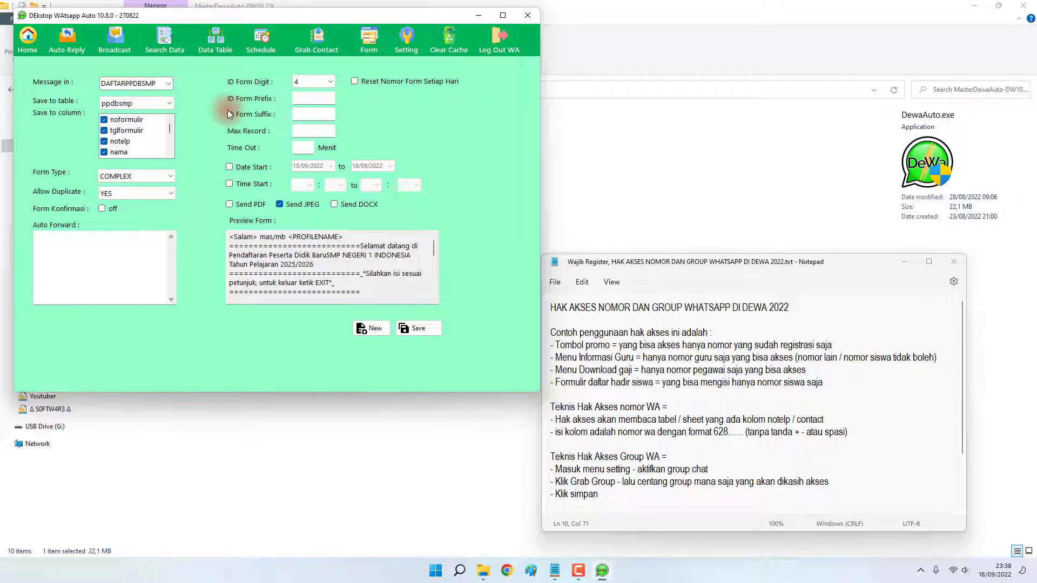
- Return to the Auto Reply settings and choose drgigiku as the incoming message keyword
click(85, 46)
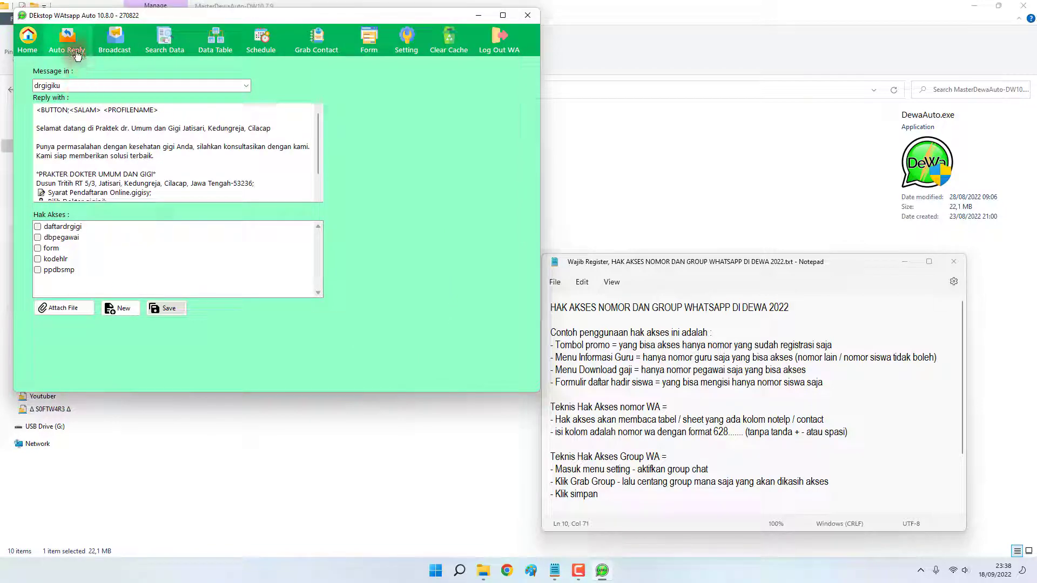
click(246, 86)
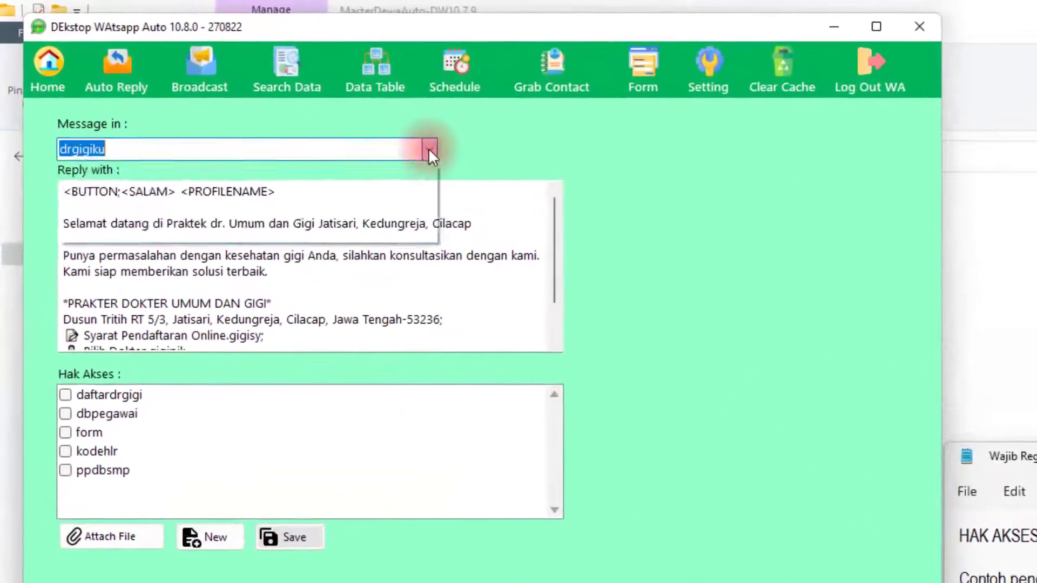
click(107, 190)
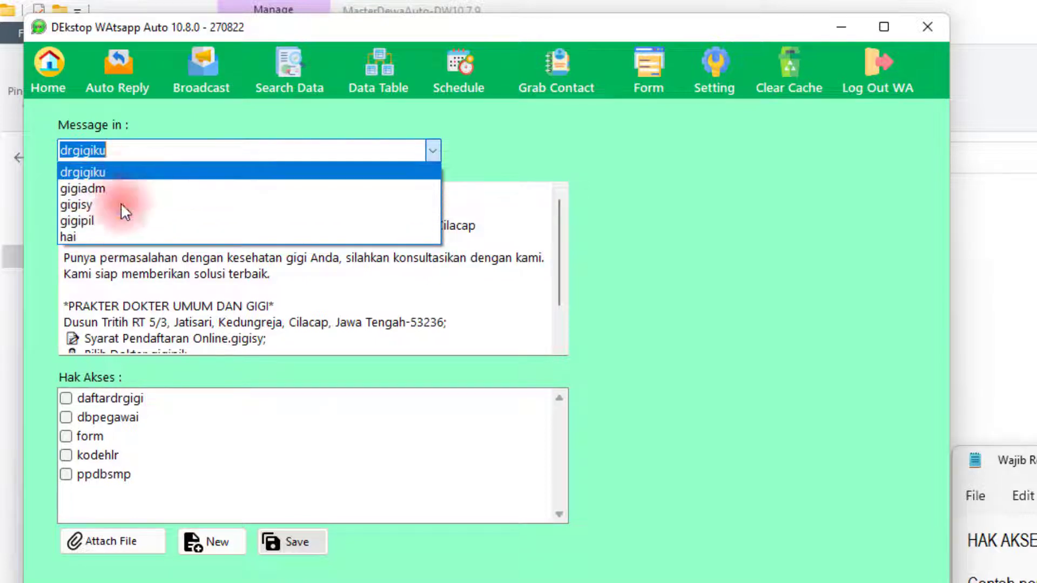
click(232, 265)
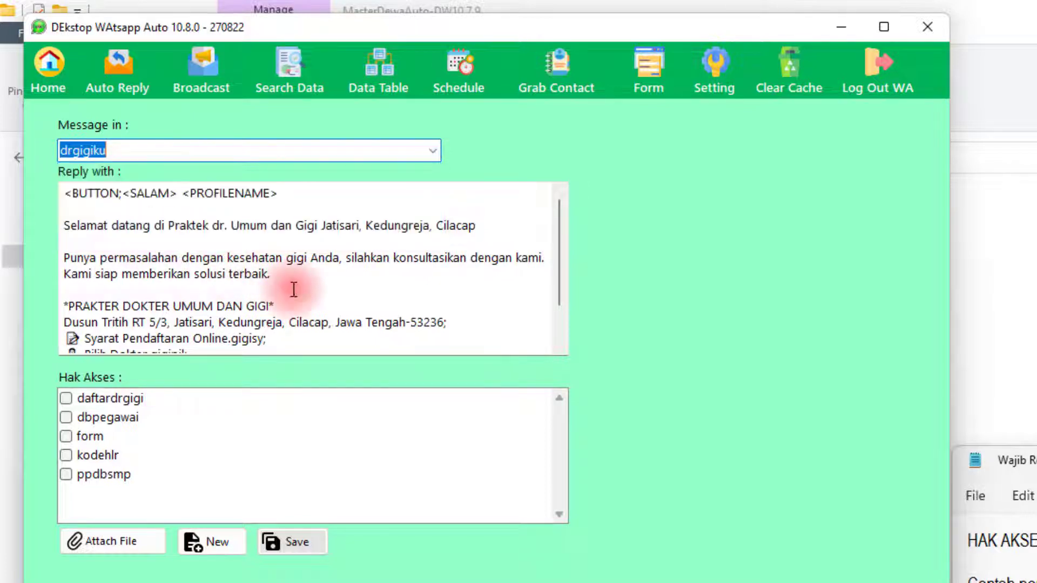
click(432, 152)
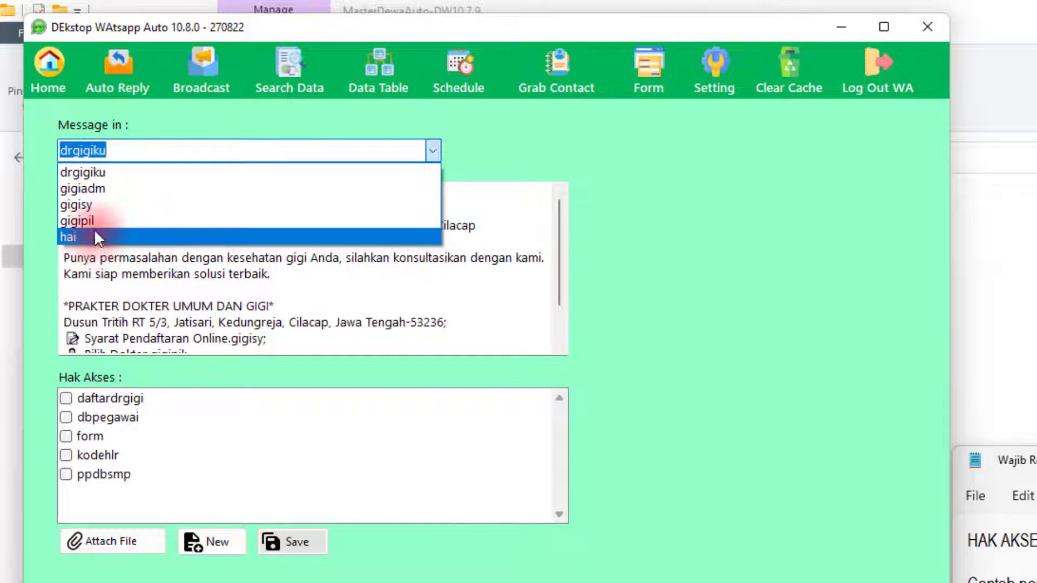
click(100, 171)
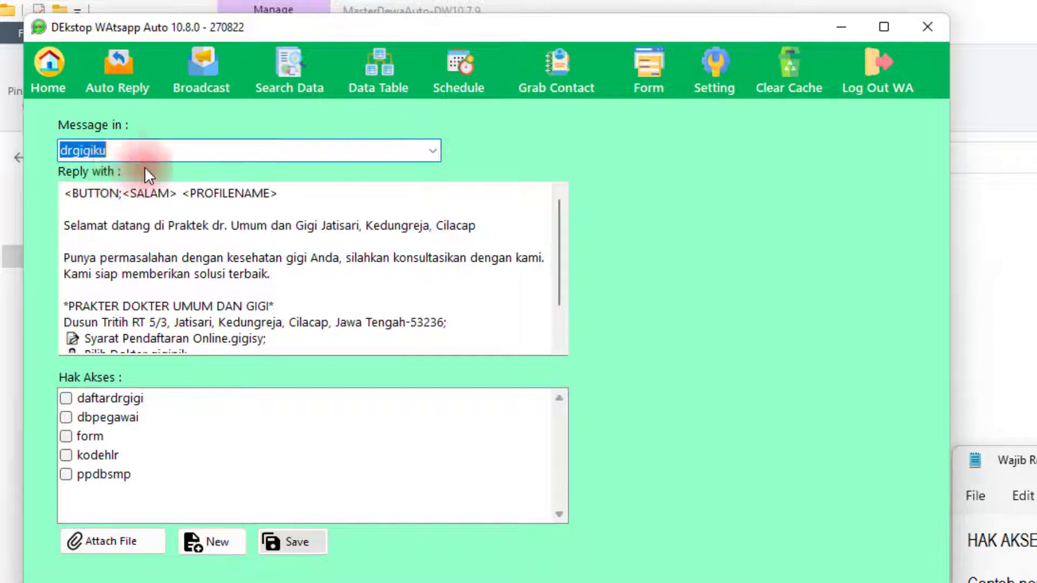
click(129, 148)
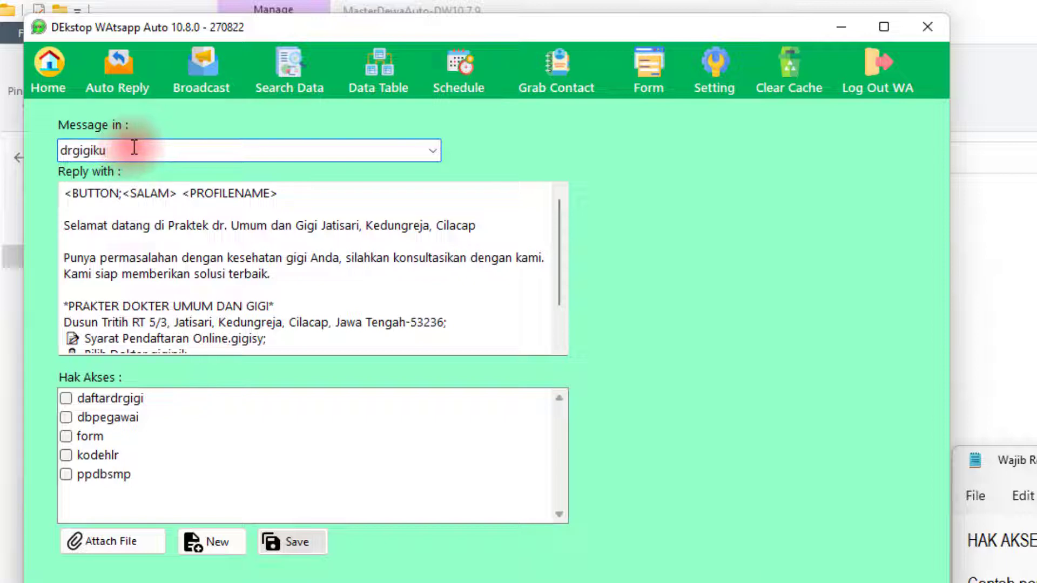
drag(130, 149, 60, 150)
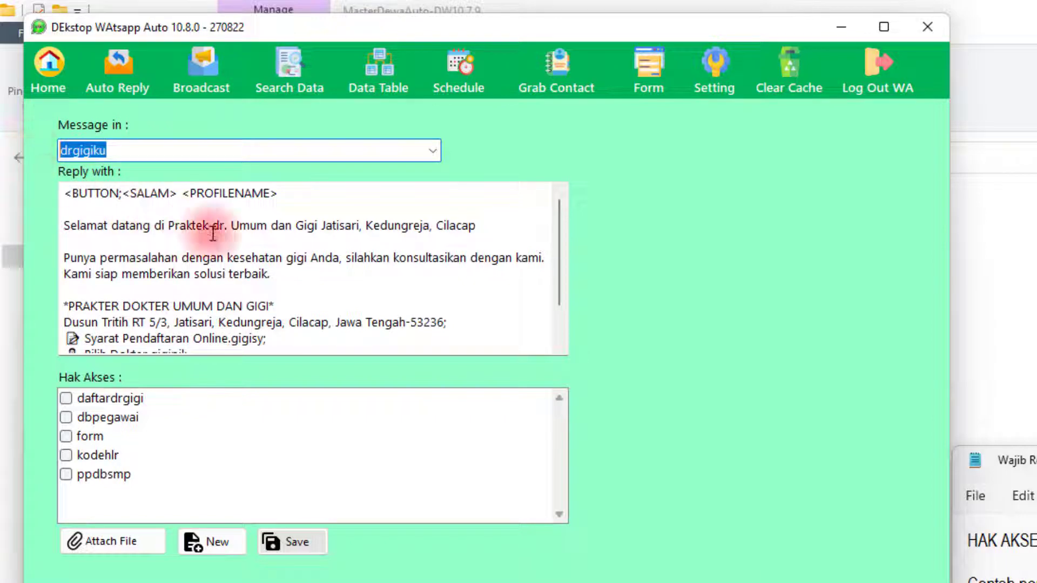
click(433, 152)
click(155, 171)
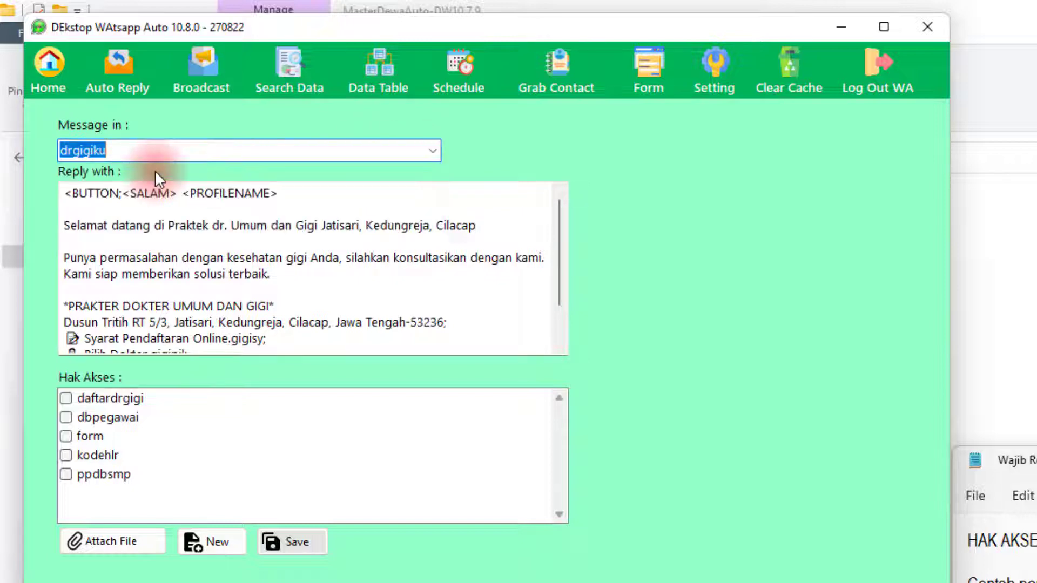
click(186, 225)
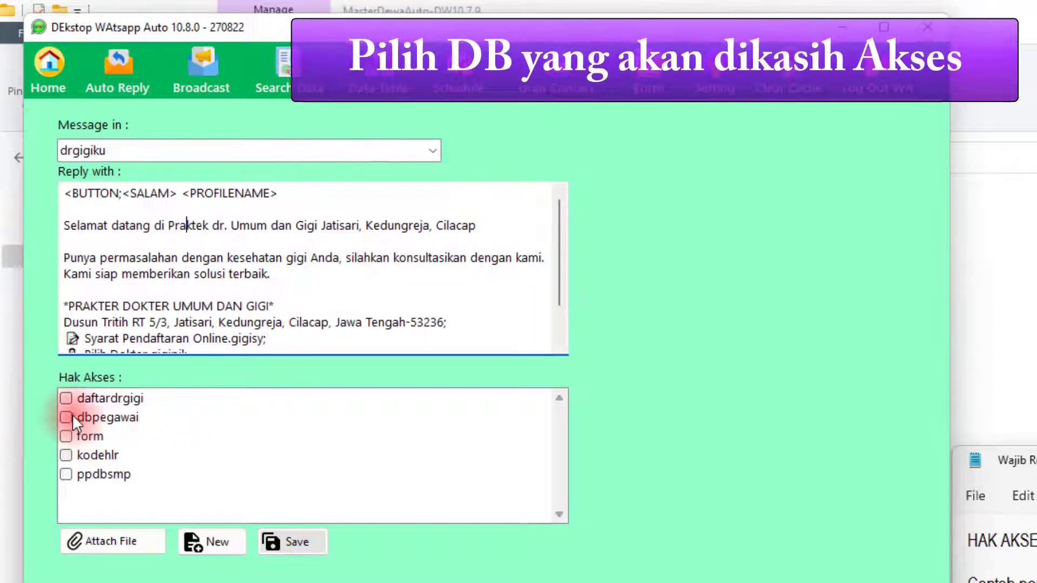
- Enable dbpegawai under Hak Akses for the drgigiku auto-reply
click(114, 416)
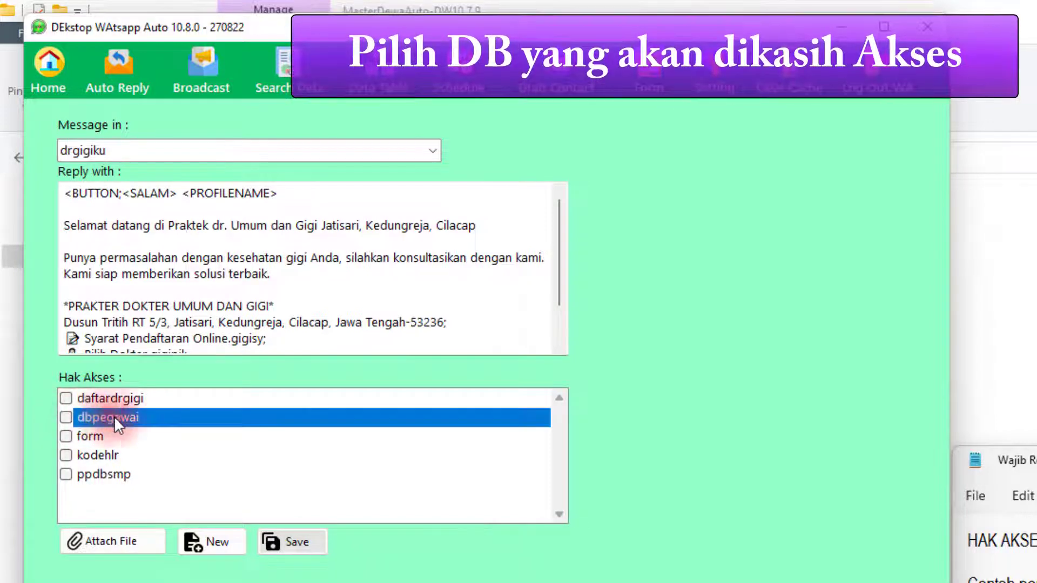
click(67, 417)
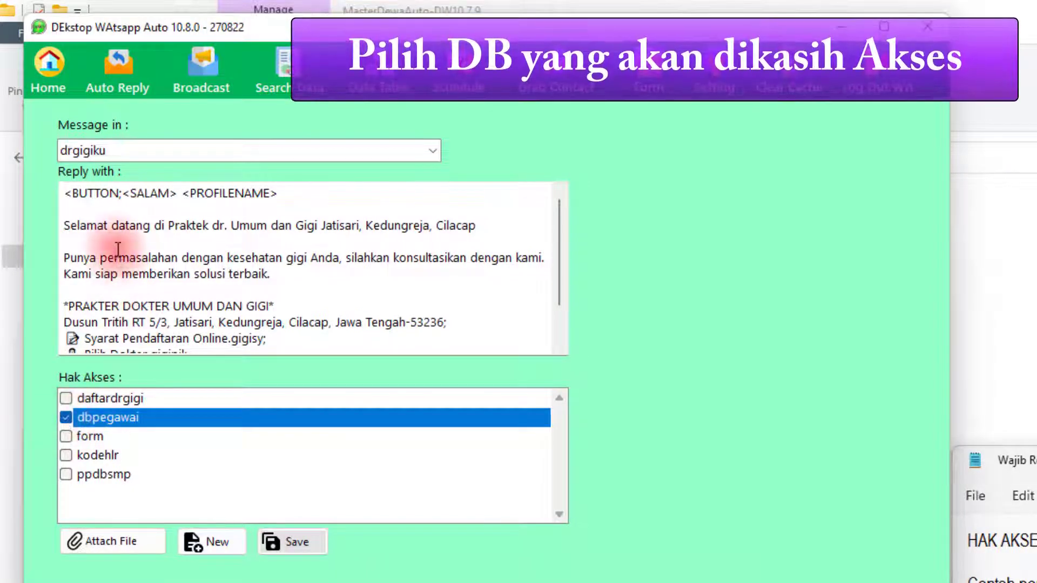
double_click(121, 153)
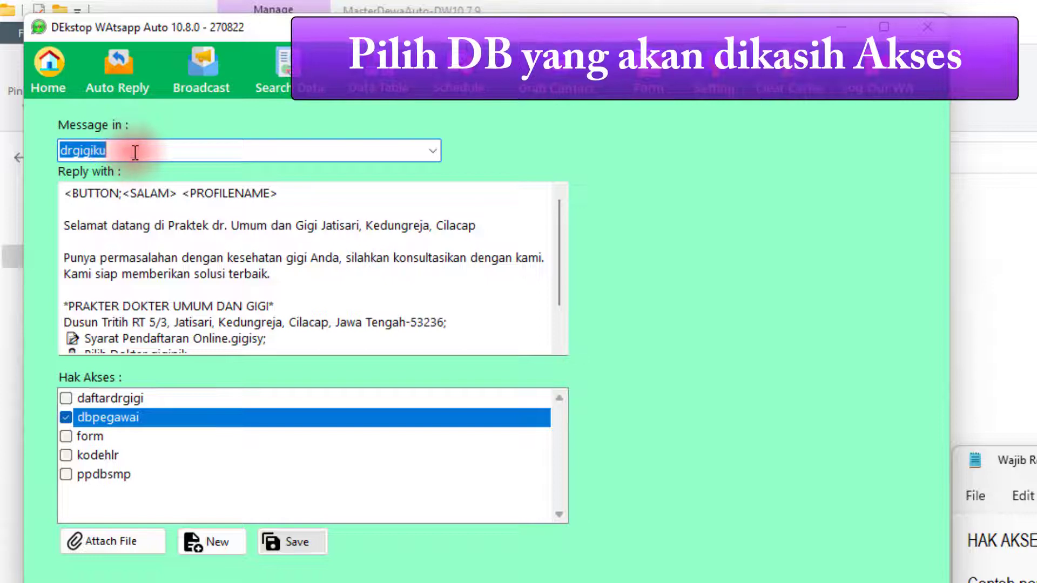
click(140, 286)
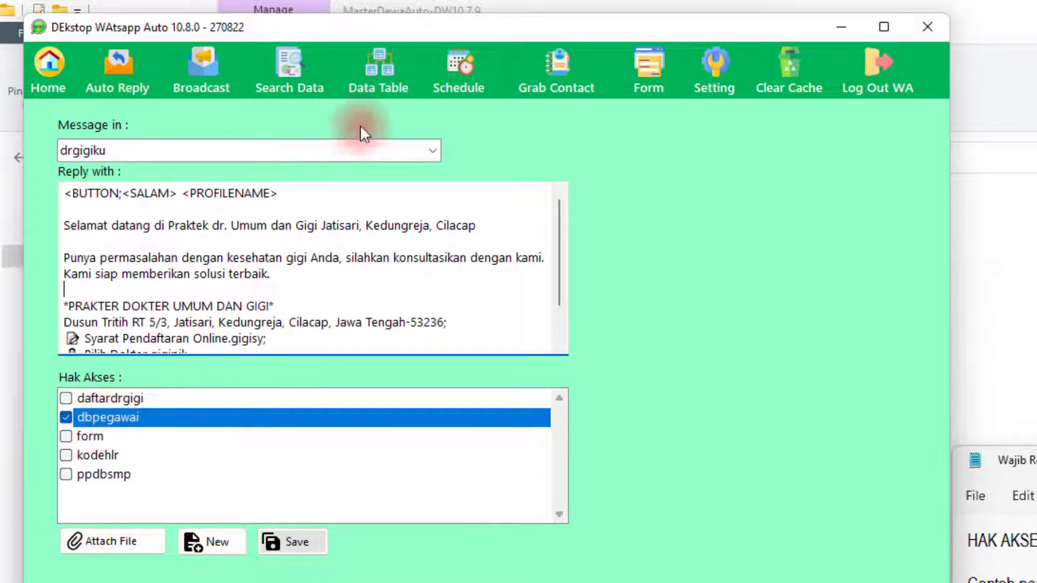
- Inspect the contents of the dbpegawai table, then return to the drgigiku auto-reply settings
click(386, 87)
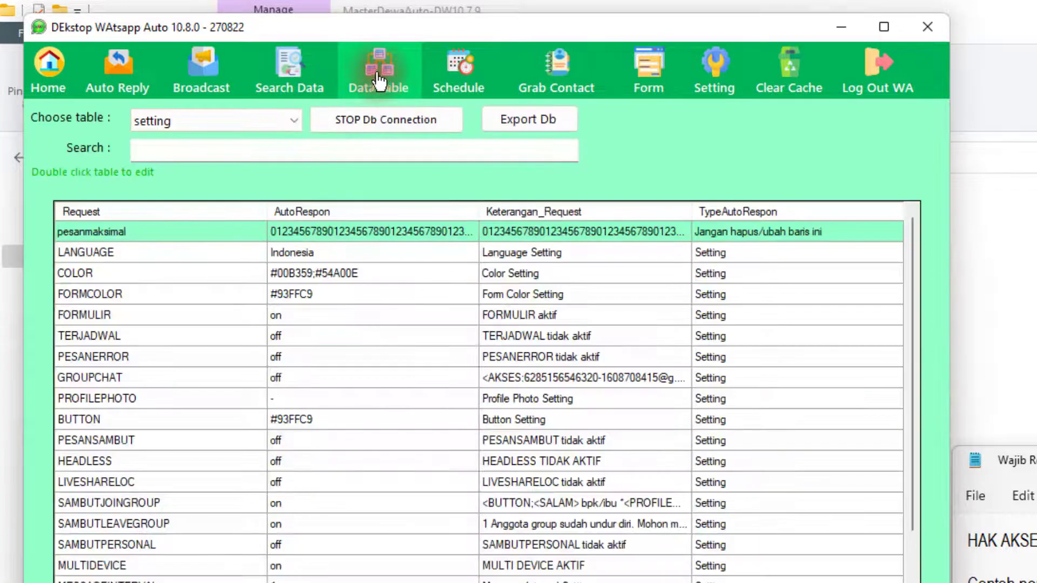
click(214, 121)
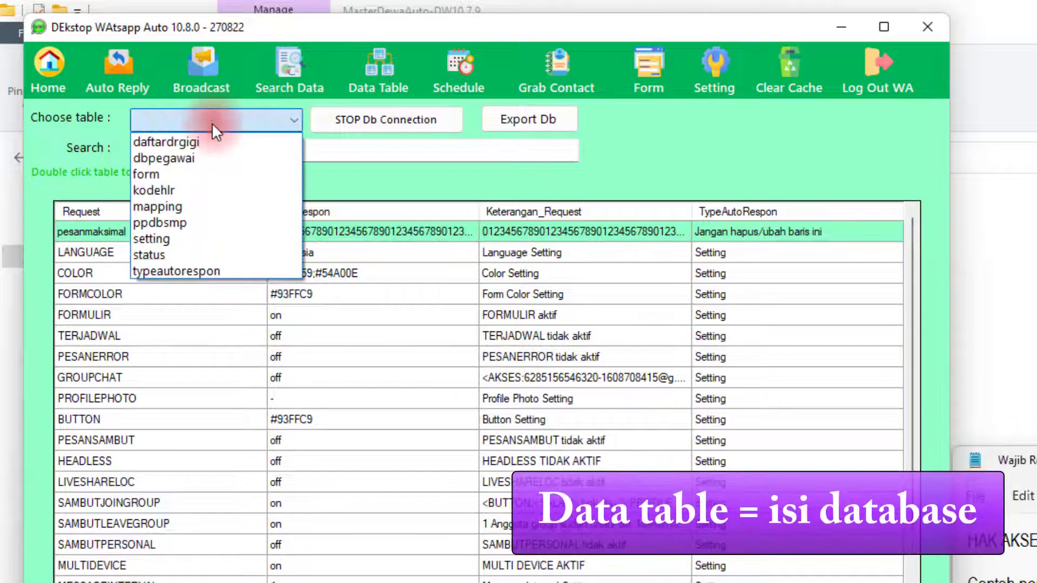
click(184, 158)
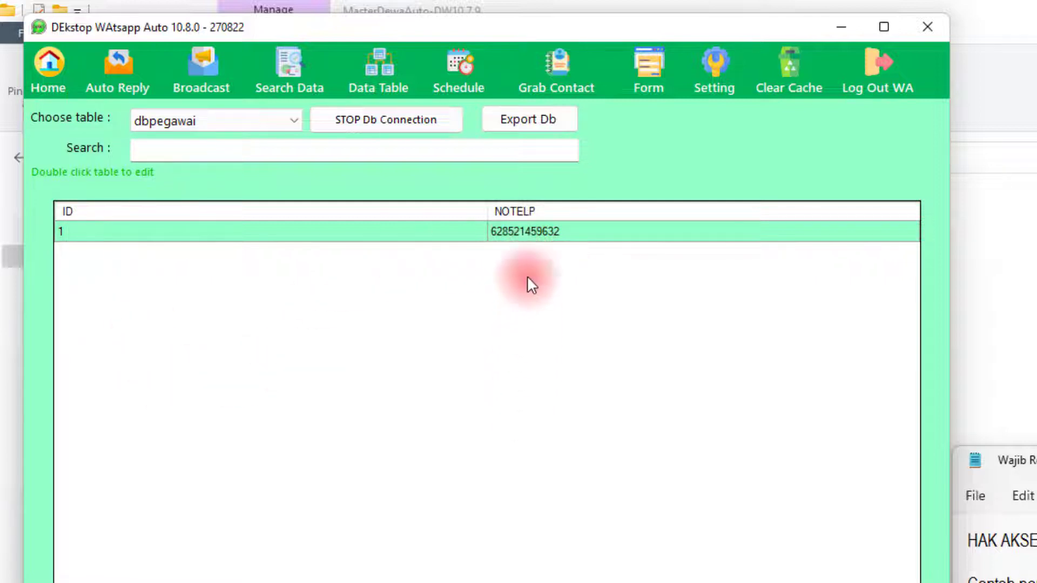
click(130, 92)
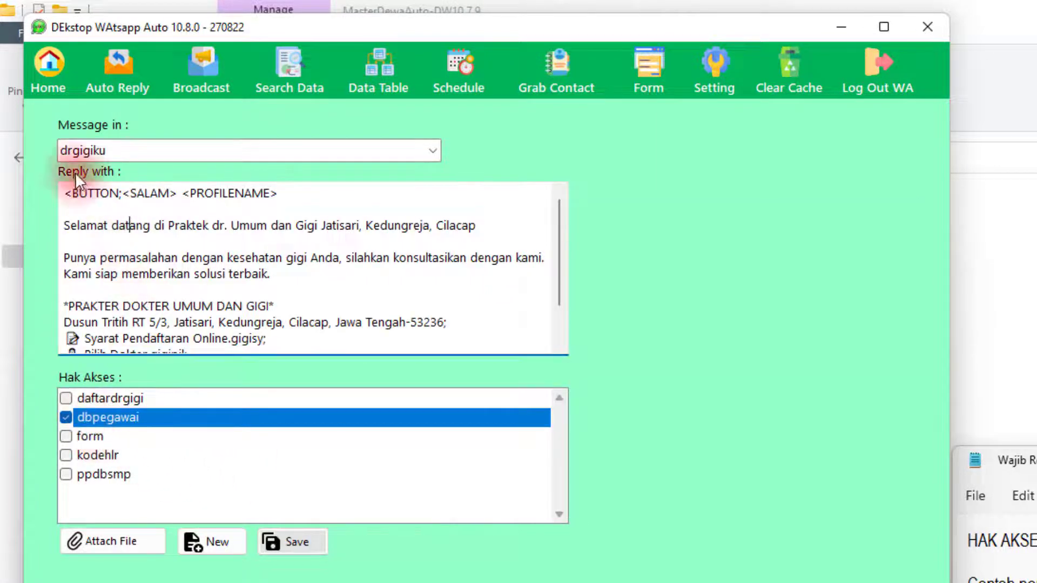
click(130, 226)
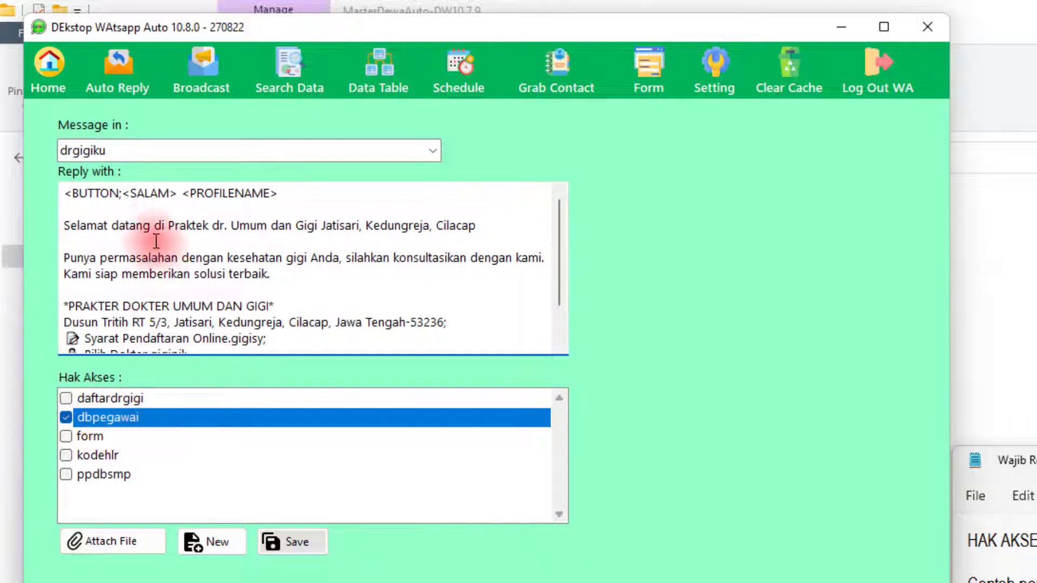
- Remove the dbpegawai access restriction from the drgigiku auto-reply and save it
click(65, 417)
click(252, 274)
click(297, 541)
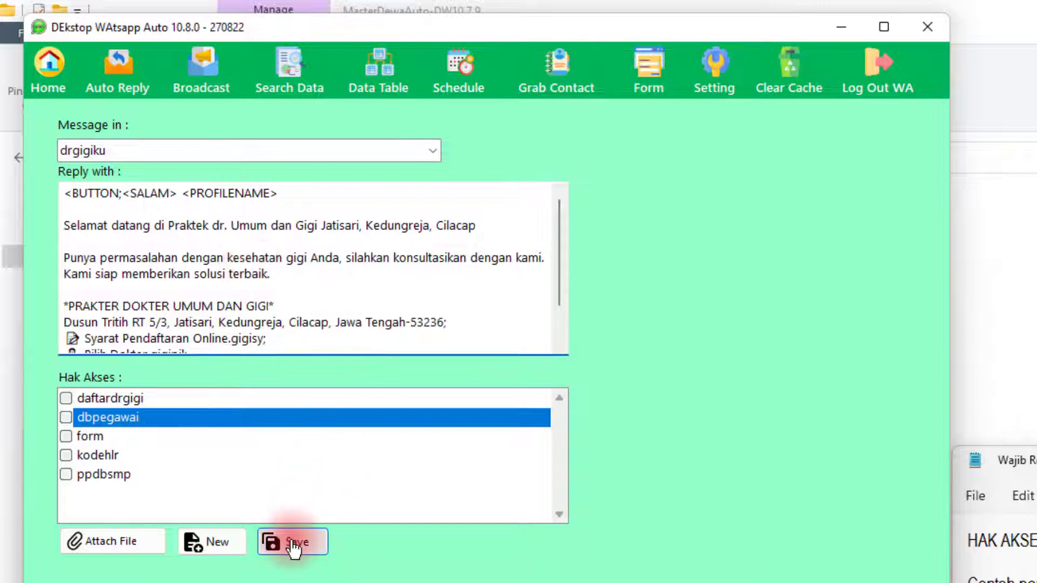
click(134, 321)
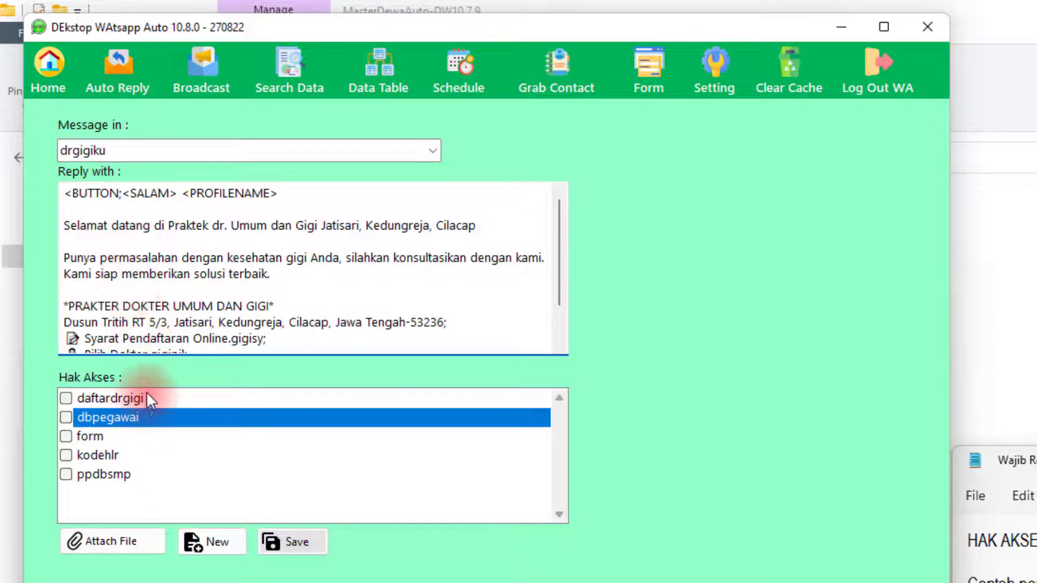
- Re-enable dbpegawai under Hak Akses for the drgigiku auto-reply and save the setting
click(72, 416)
click(290, 543)
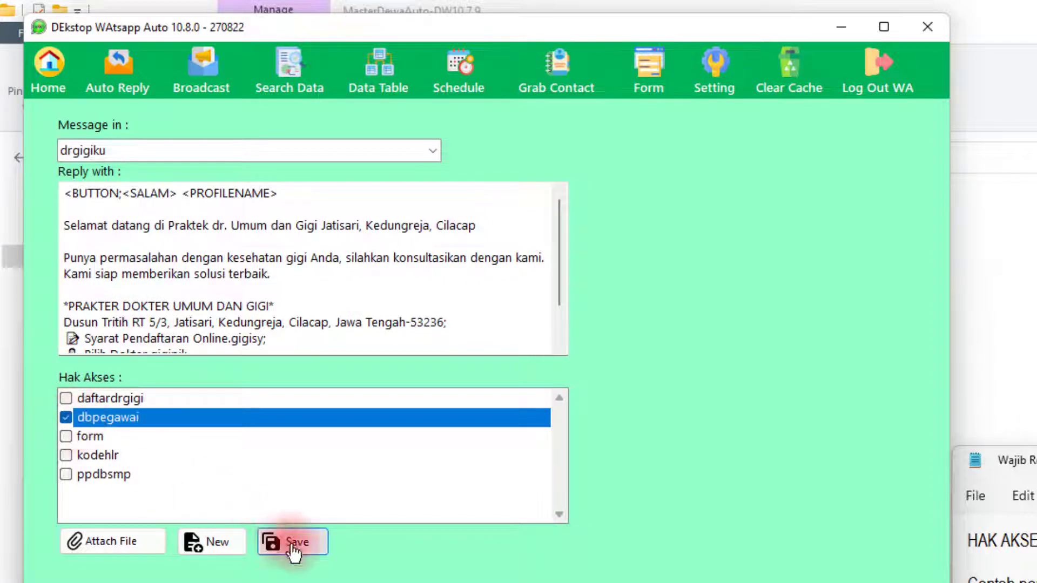
click(1032, 570)
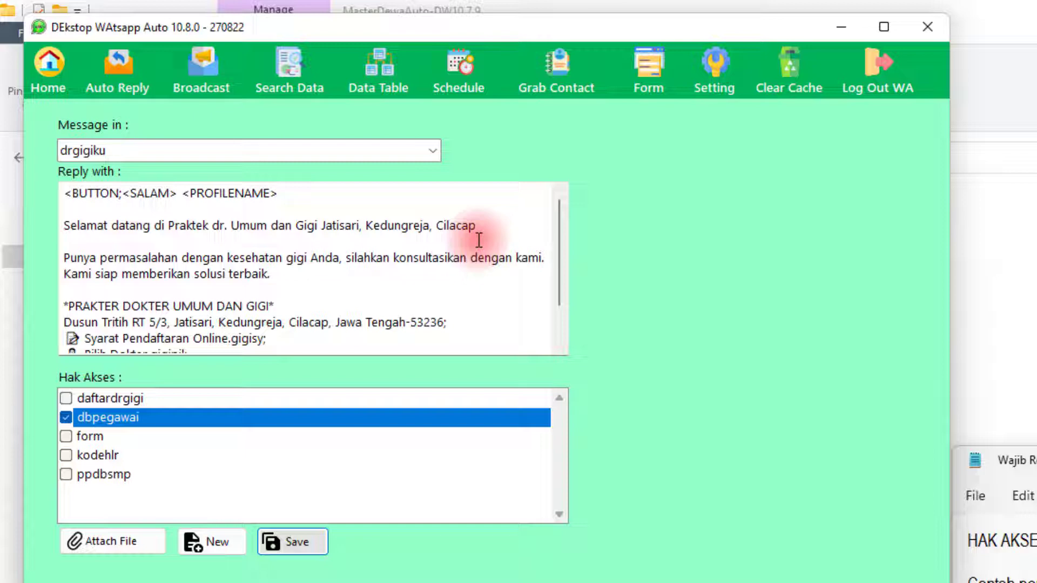
- Load the gigisy auto-reply and review its reply text and Hak Akses options
click(433, 154)
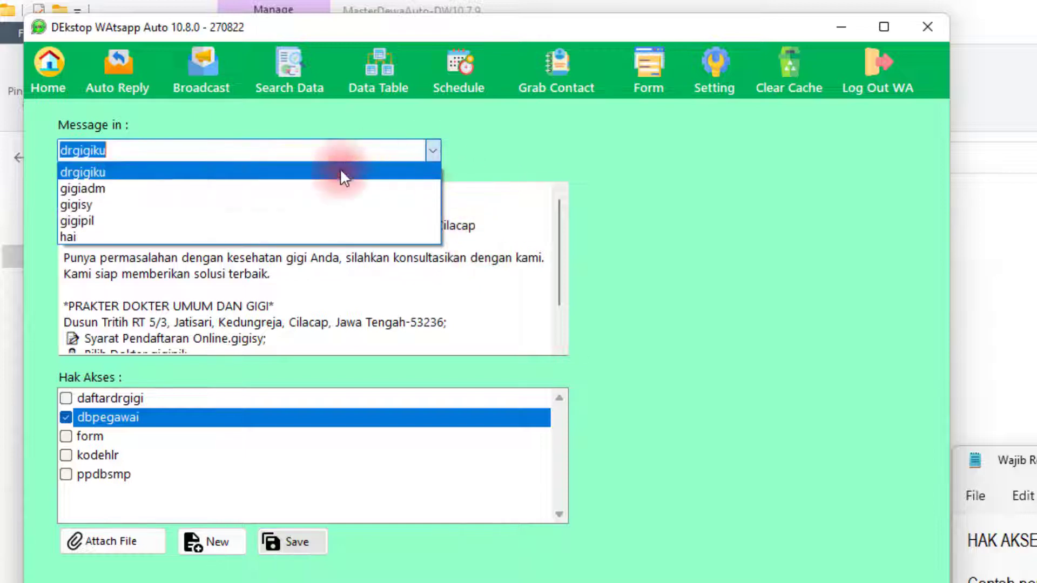
click(93, 203)
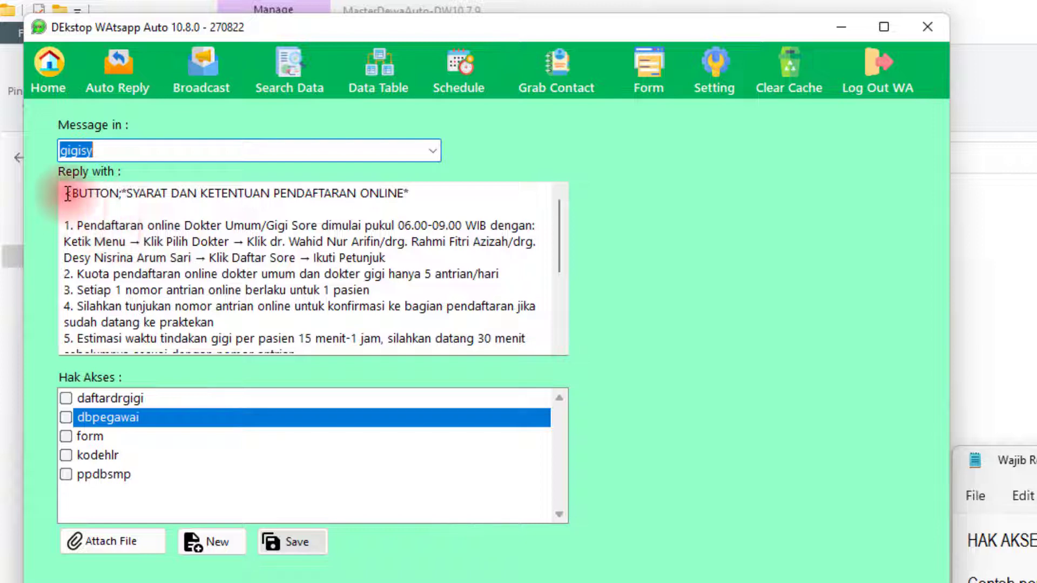
drag(65, 191, 556, 398)
click(346, 345)
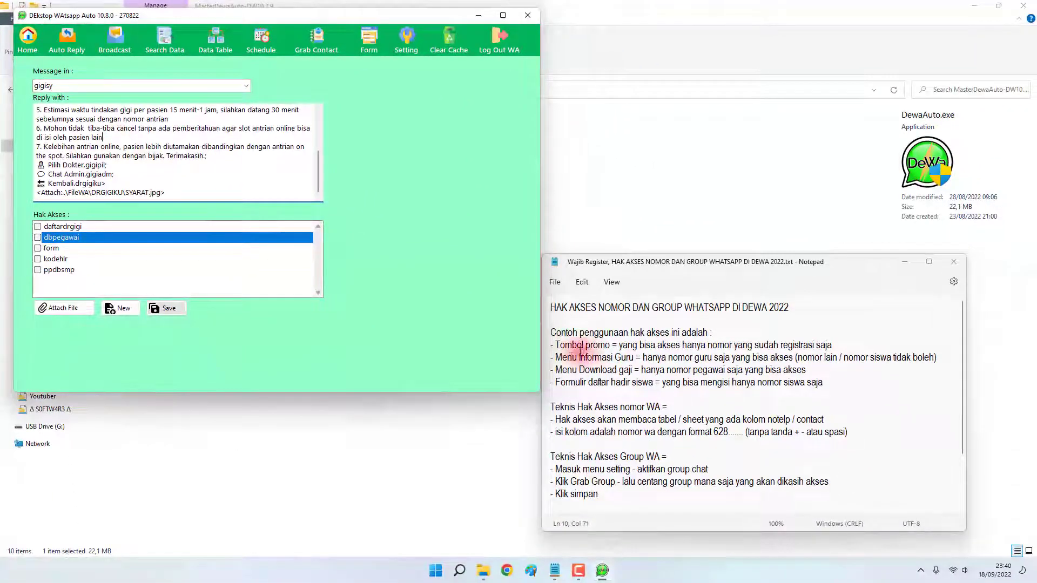
- Review the access-rights examples in the notes: Menu Informasi Guru, Menu Download gaji and Formulir daftar hadir siswa
drag(632, 406, 719, 406)
drag(633, 357, 638, 357)
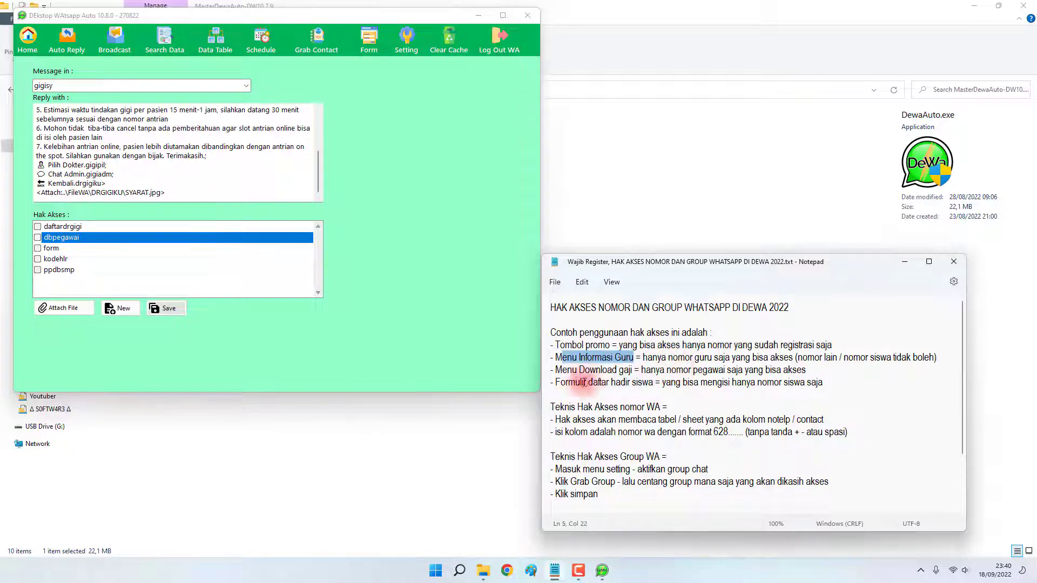
drag(564, 371, 631, 370)
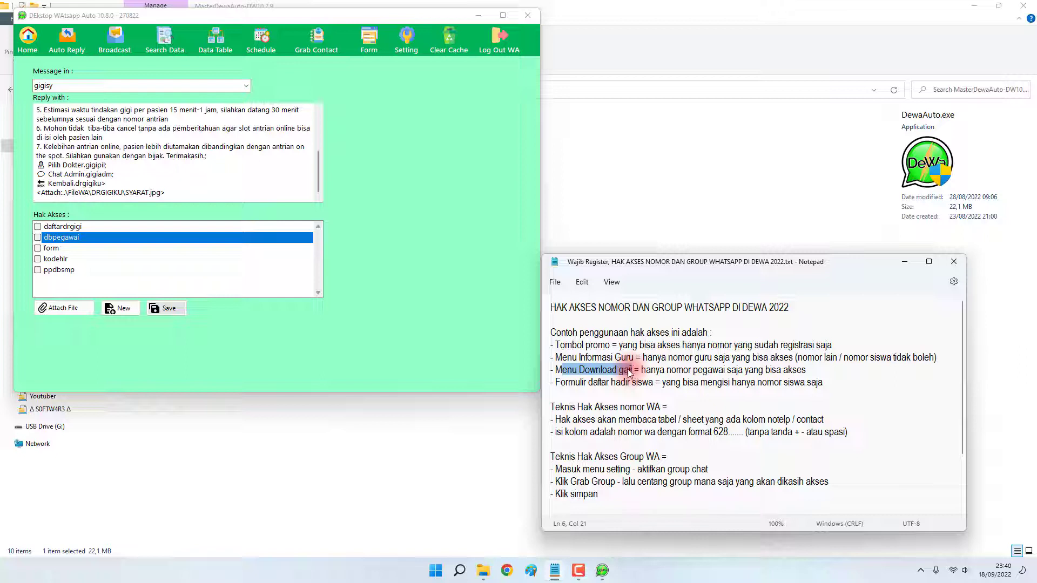
drag(565, 383, 649, 385)
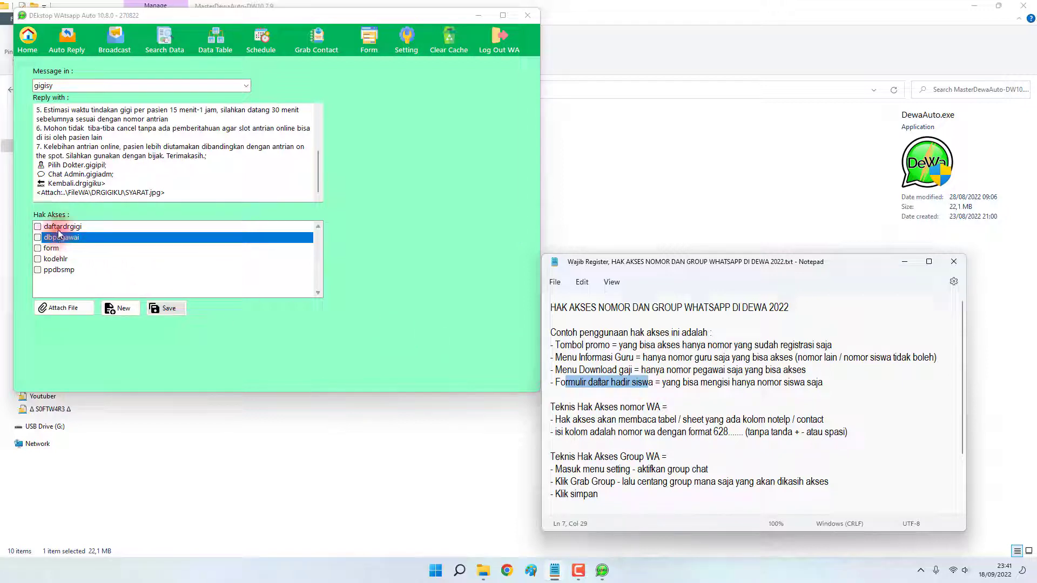
click(118, 140)
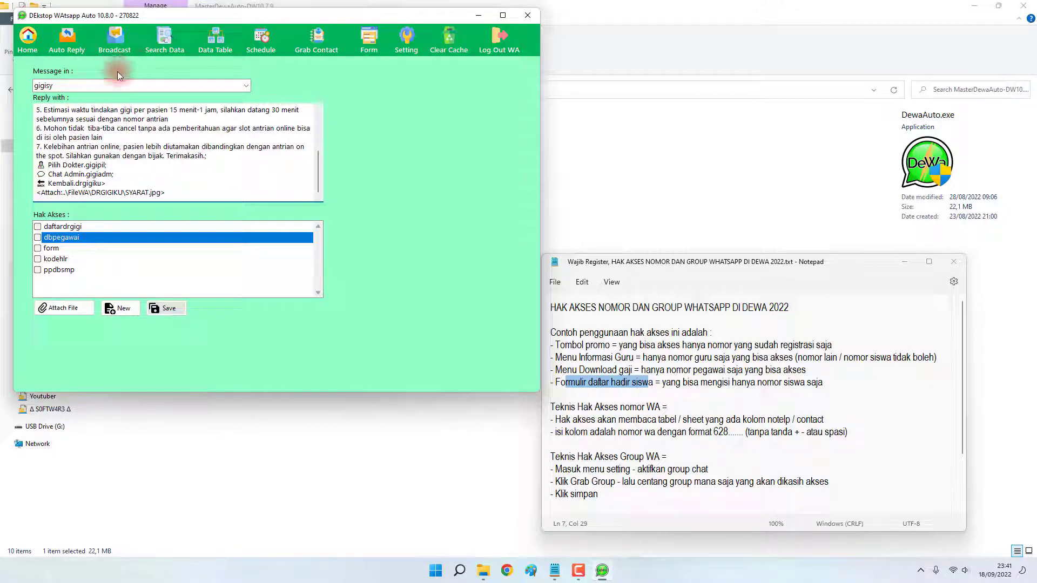
- Open the Search Data settings and compare their Hak Akses options with the Menu Download gaji example in the notes
click(162, 50)
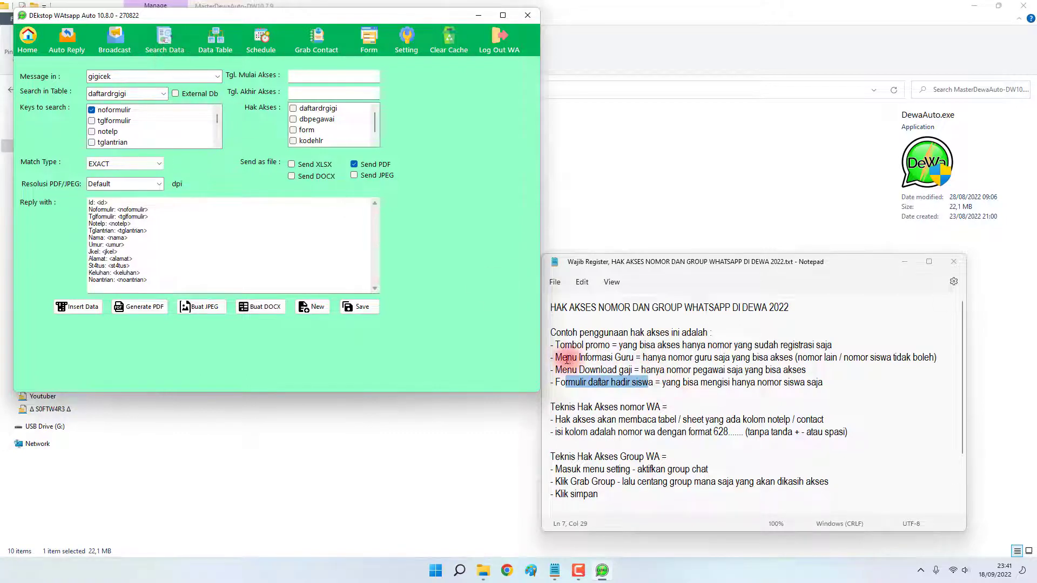
drag(556, 369, 637, 370)
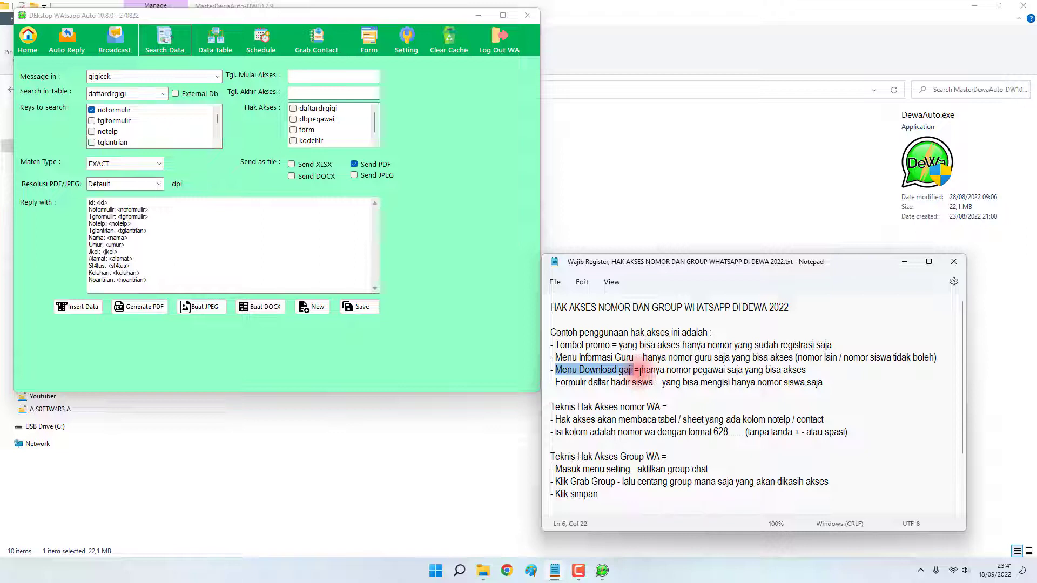
click(265, 106)
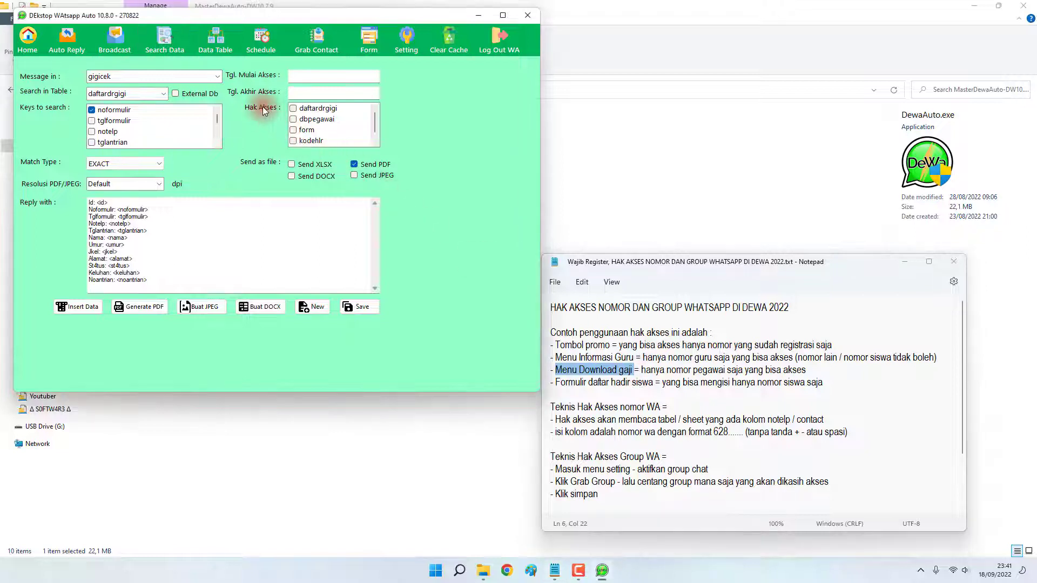
- Try enabling dbpegawai under Hak Akses for the gigicek search keyword, and clear it again
click(301, 110)
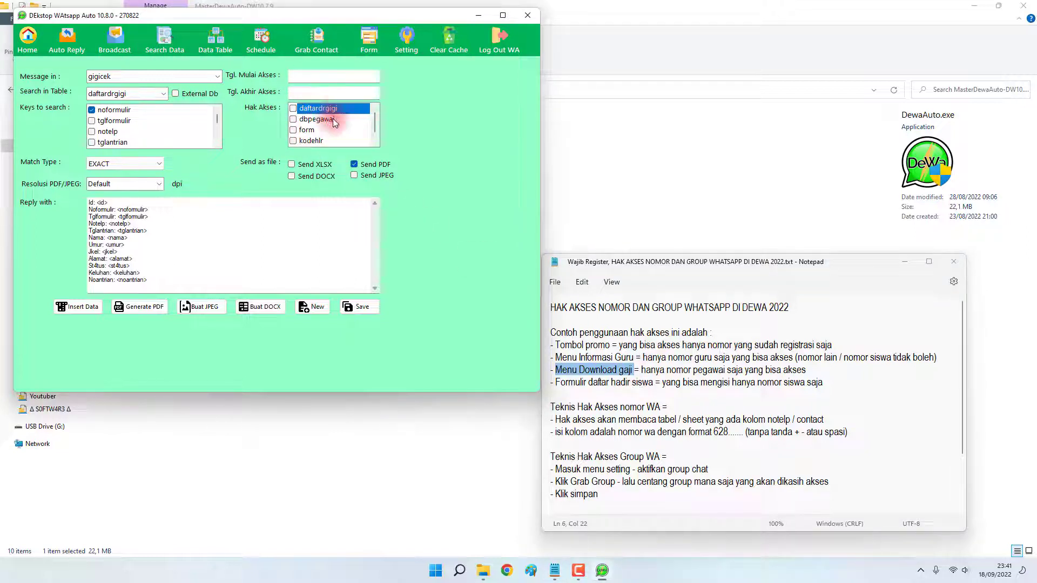
click(333, 121)
click(333, 122)
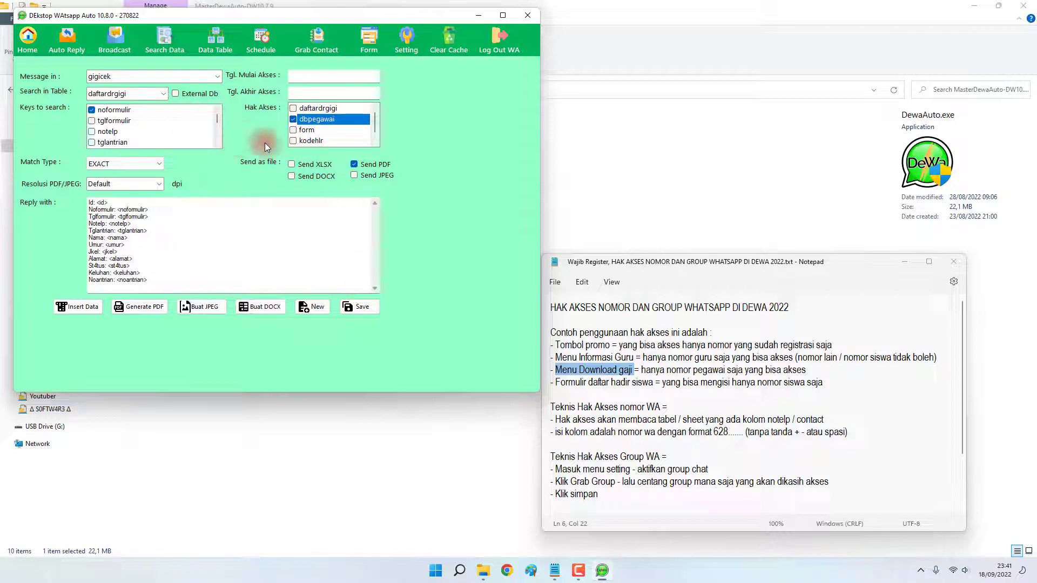
click(292, 119)
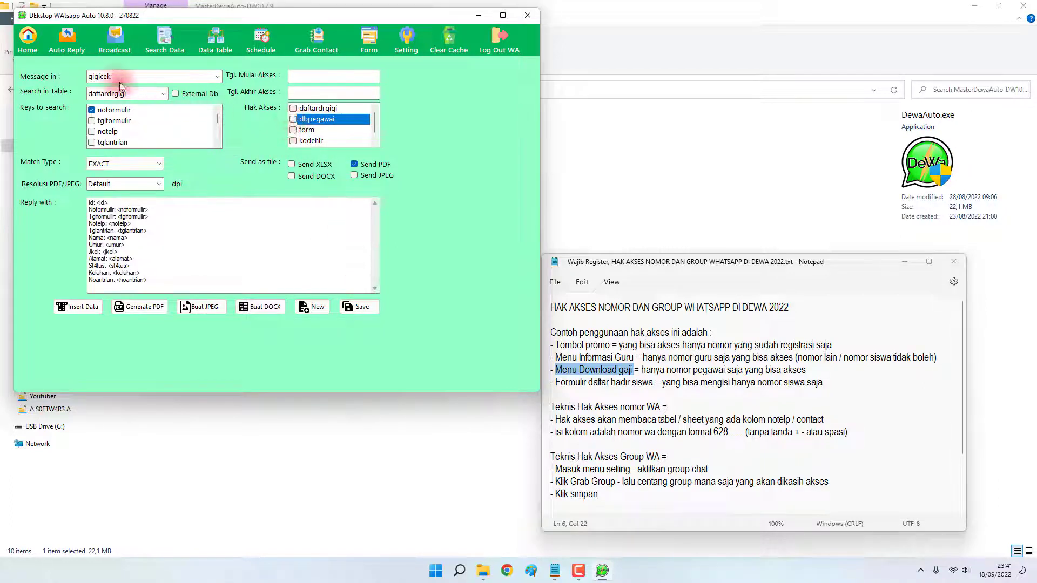
drag(91, 77, 138, 76)
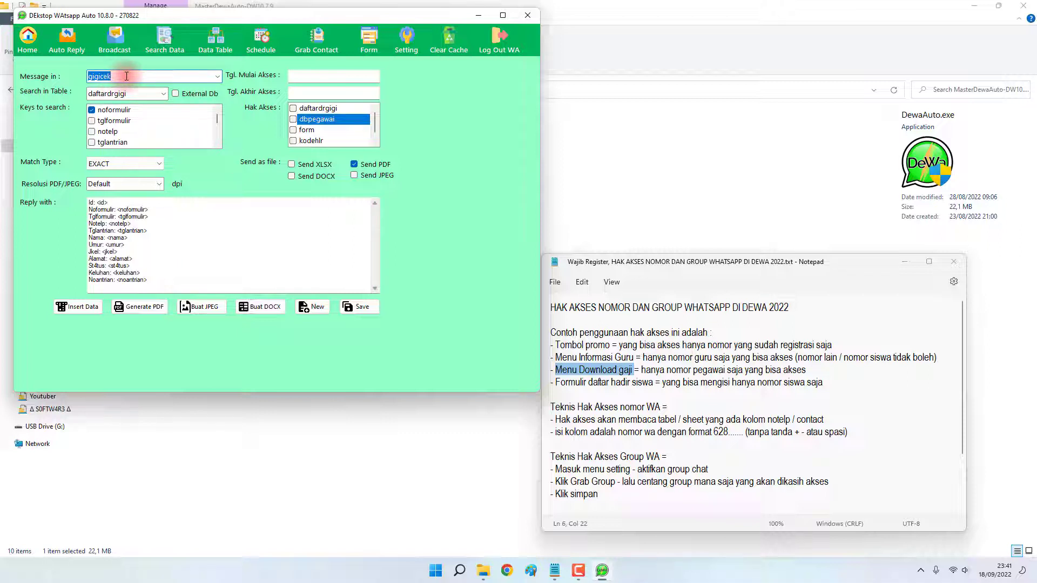
click(311, 123)
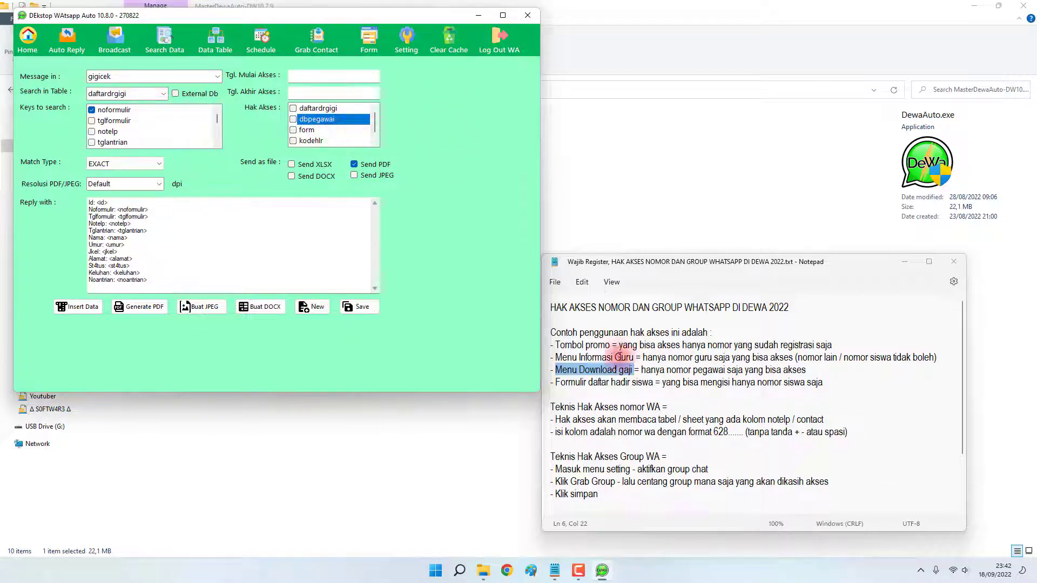
- Read the Teknis Hak Akses Group WA instructions in the notes and revisit the Auto Reply settings
click(675, 406)
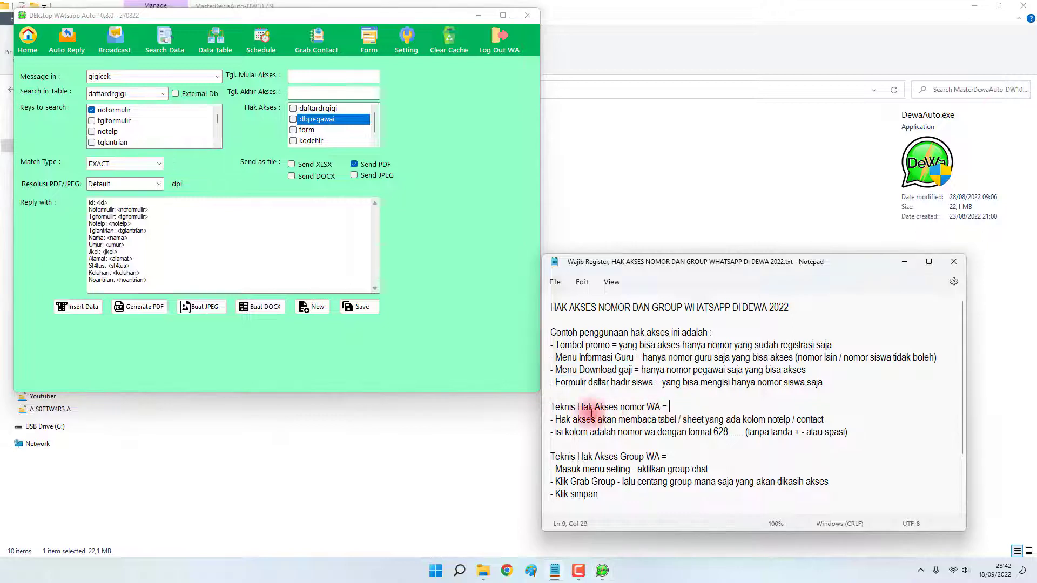
drag(578, 456, 660, 458)
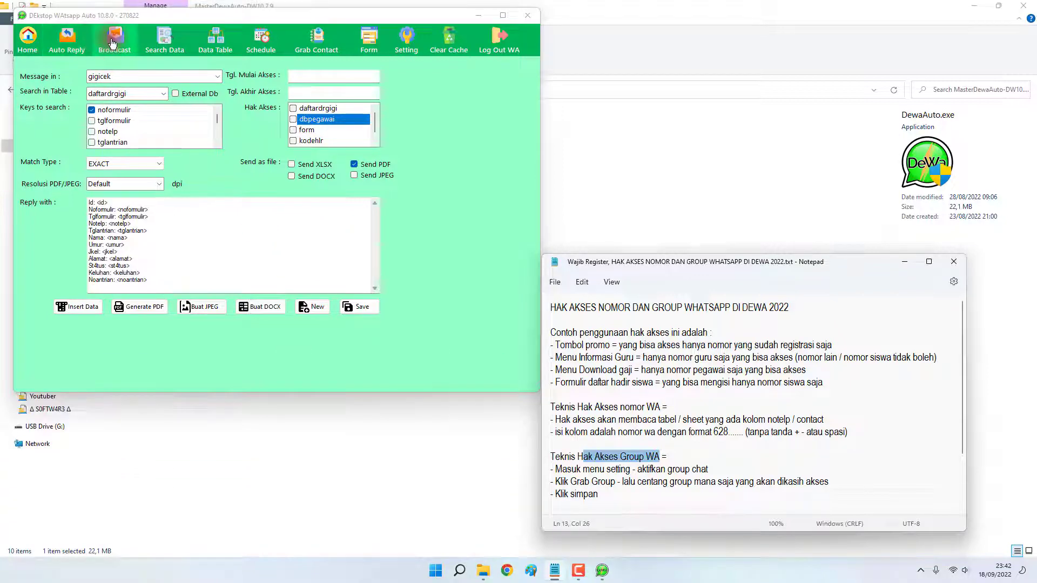
click(113, 44)
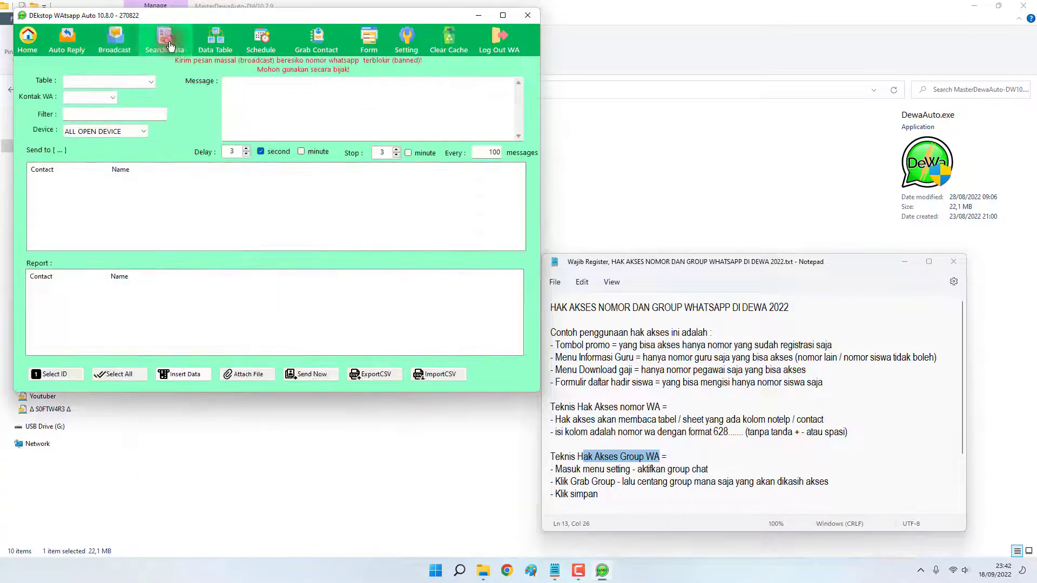
click(145, 50)
click(66, 43)
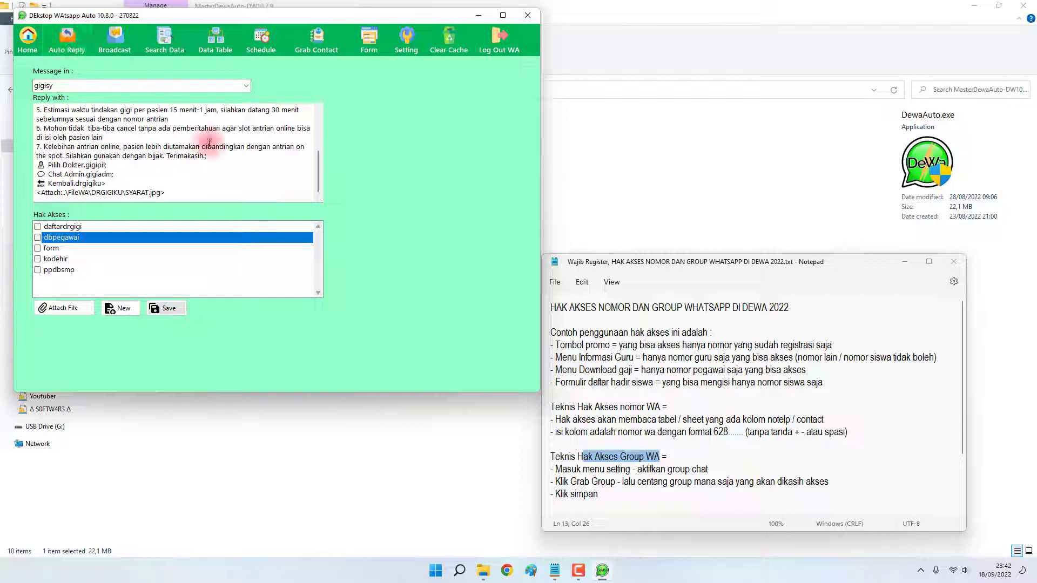
click(673, 459)
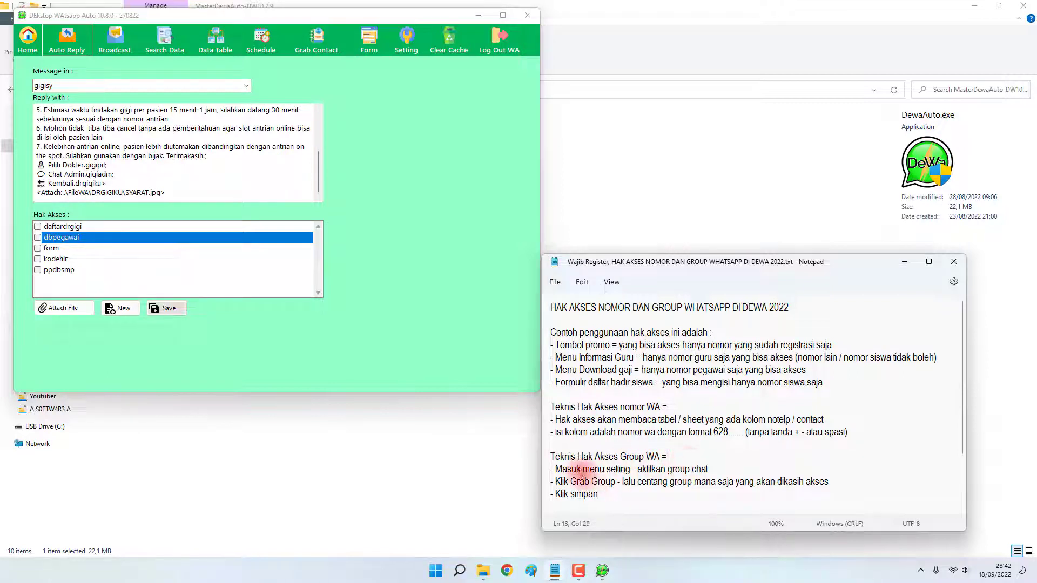
click(600, 469)
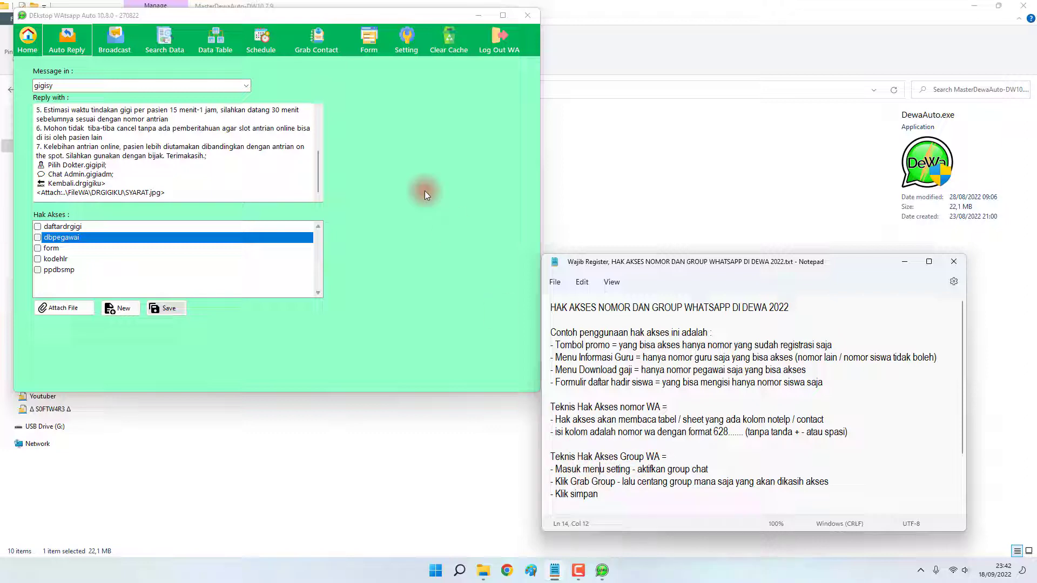
- Enable GroupChat in the DewaAuto settings, as the group access notes instruct
click(406, 42)
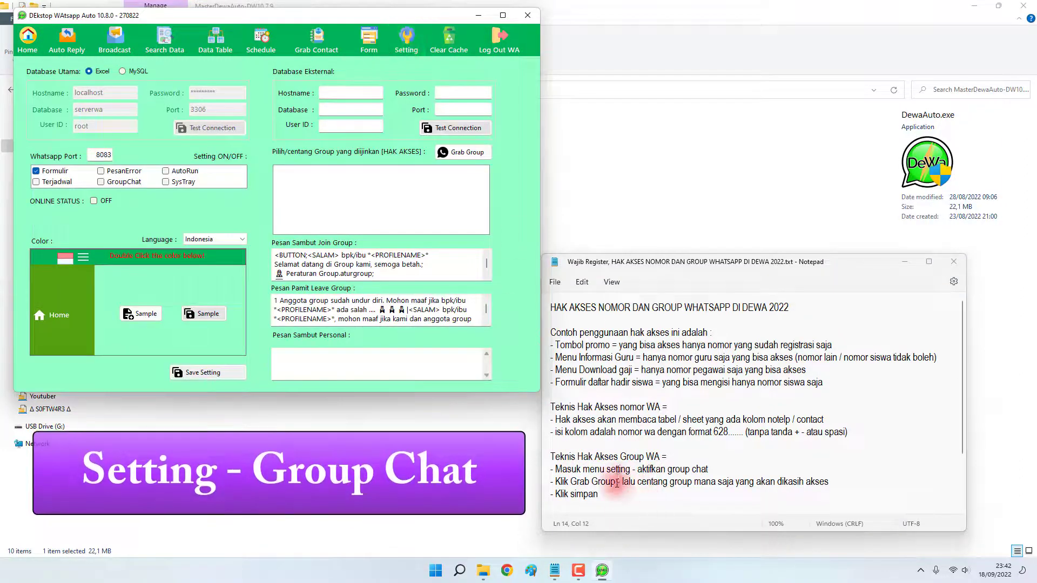
drag(638, 469, 723, 468)
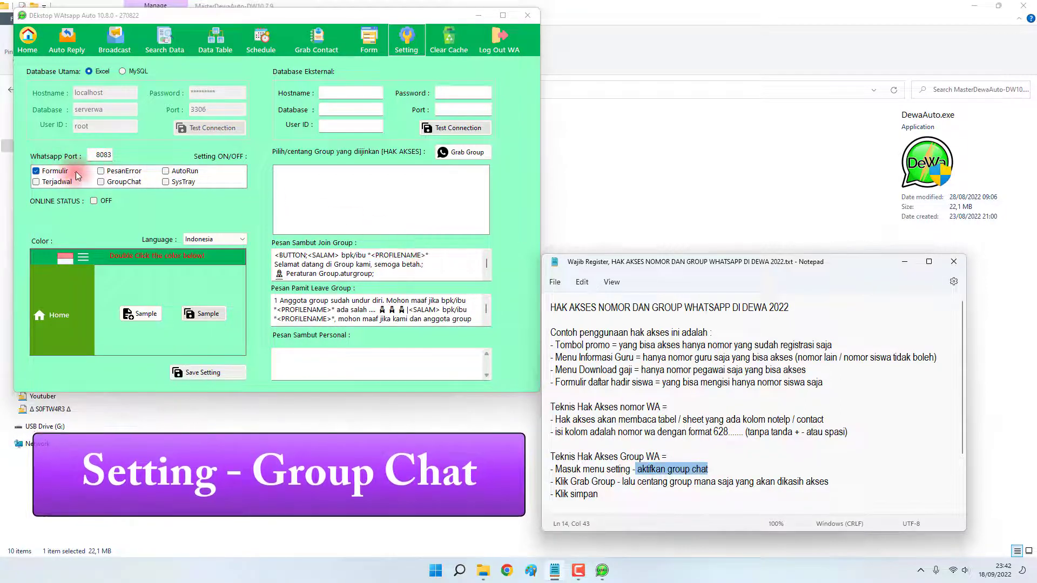
click(122, 184)
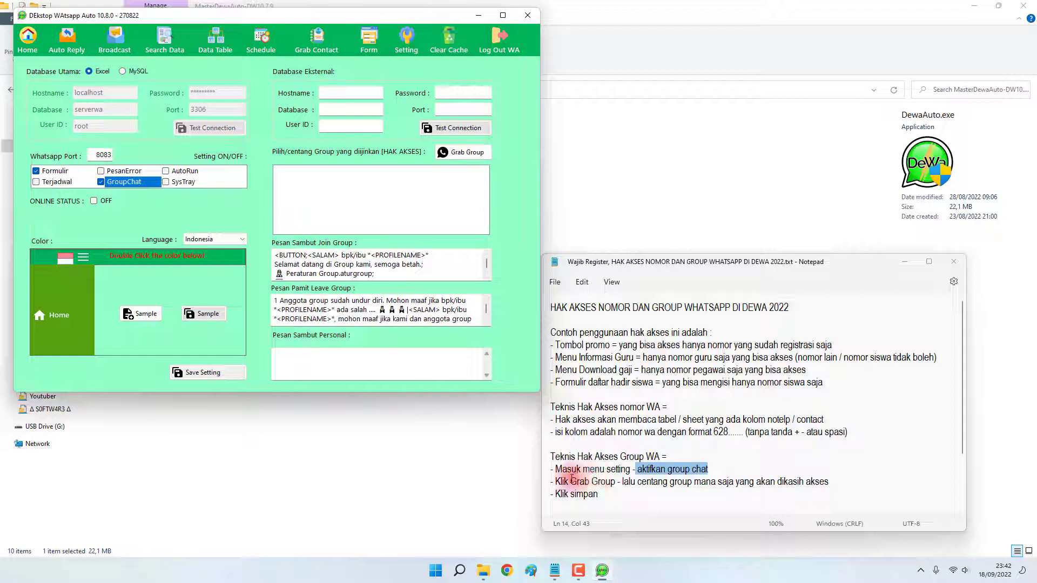
- Load the WhatsApp groups with Grab Group and mark BugsHunters WaAutorespon as a permitted group
drag(571, 481, 617, 481)
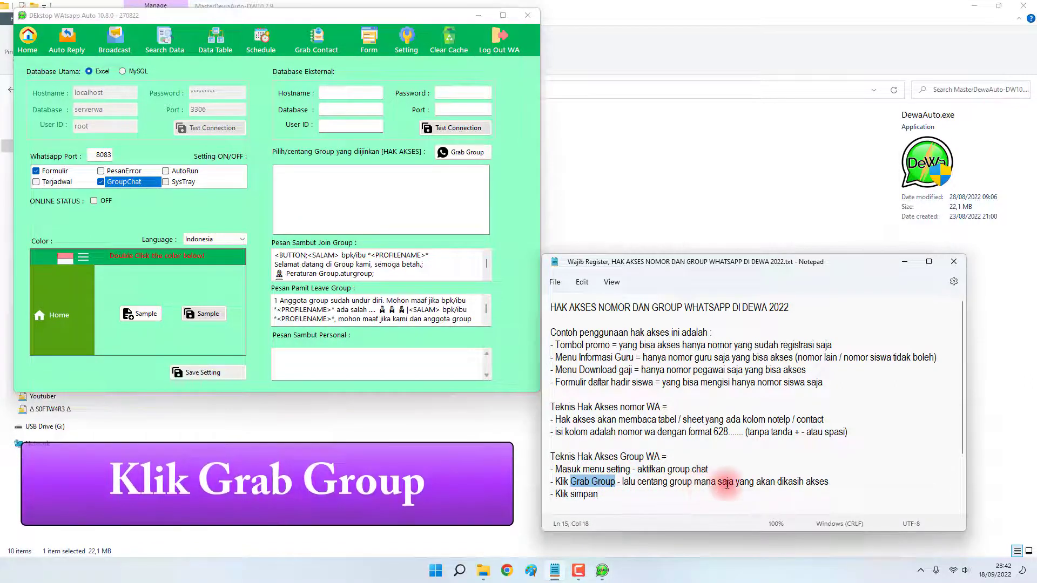
click(342, 154)
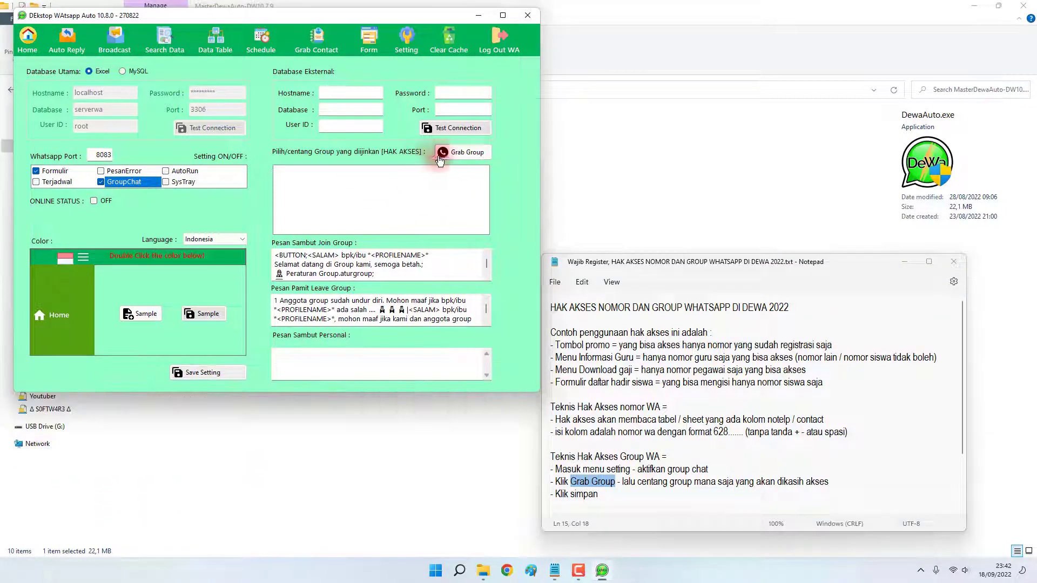
click(473, 154)
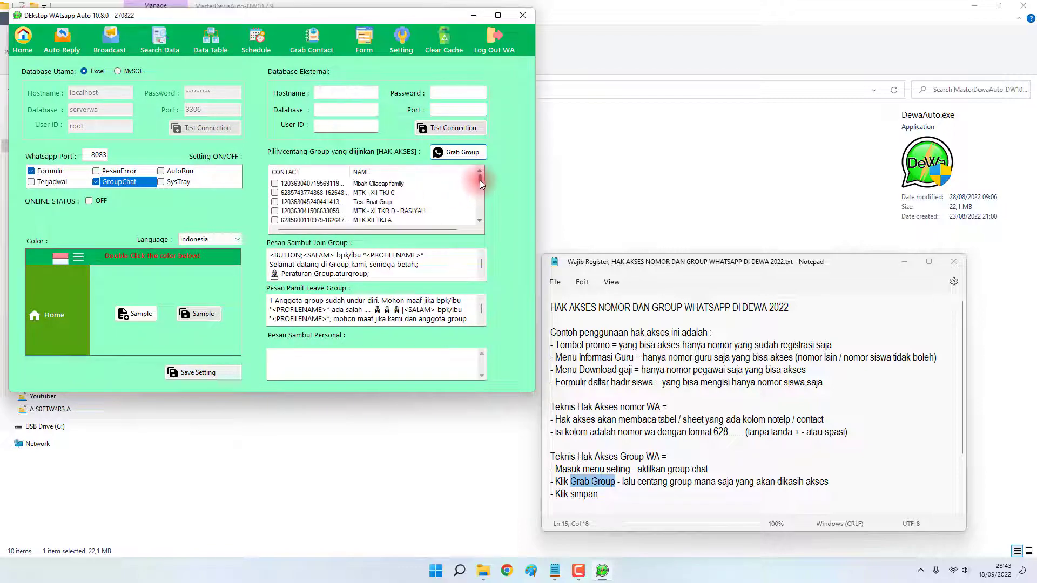
drag(480, 180, 483, 186)
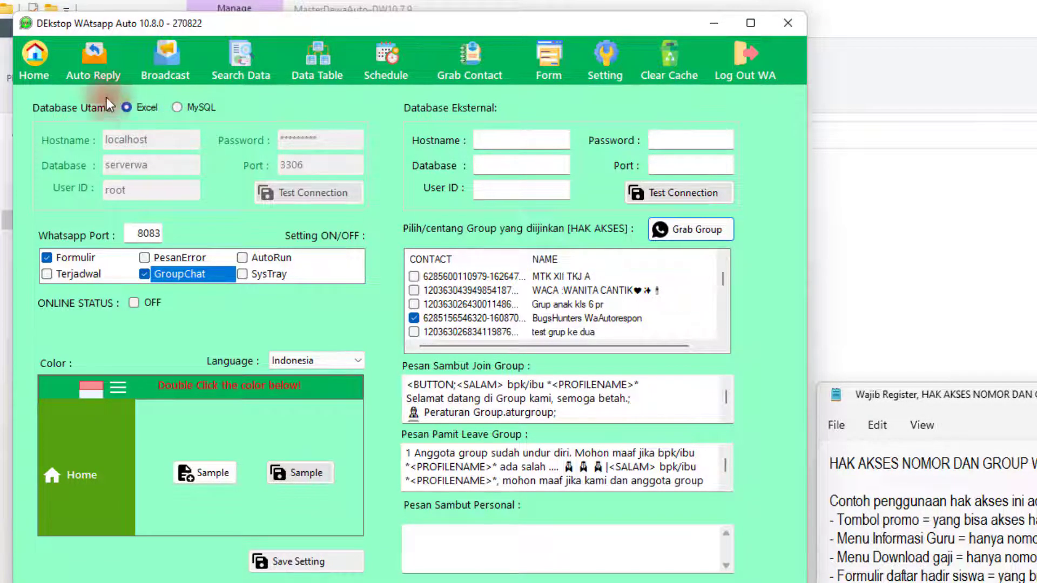
- Review the Auto Reply, Search Data and Form settings where the group access rights apply
click(99, 80)
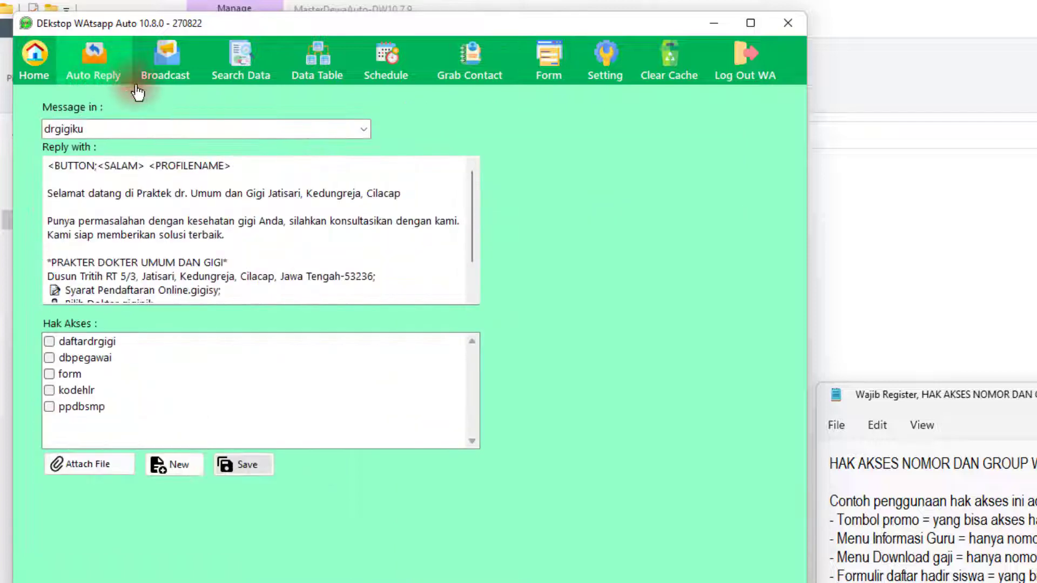
click(241, 64)
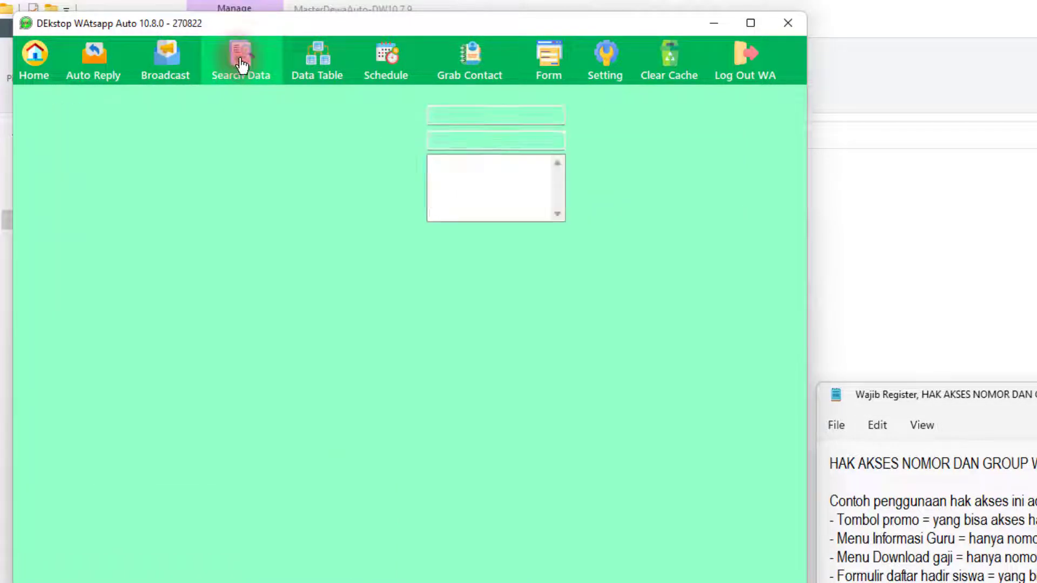
click(554, 70)
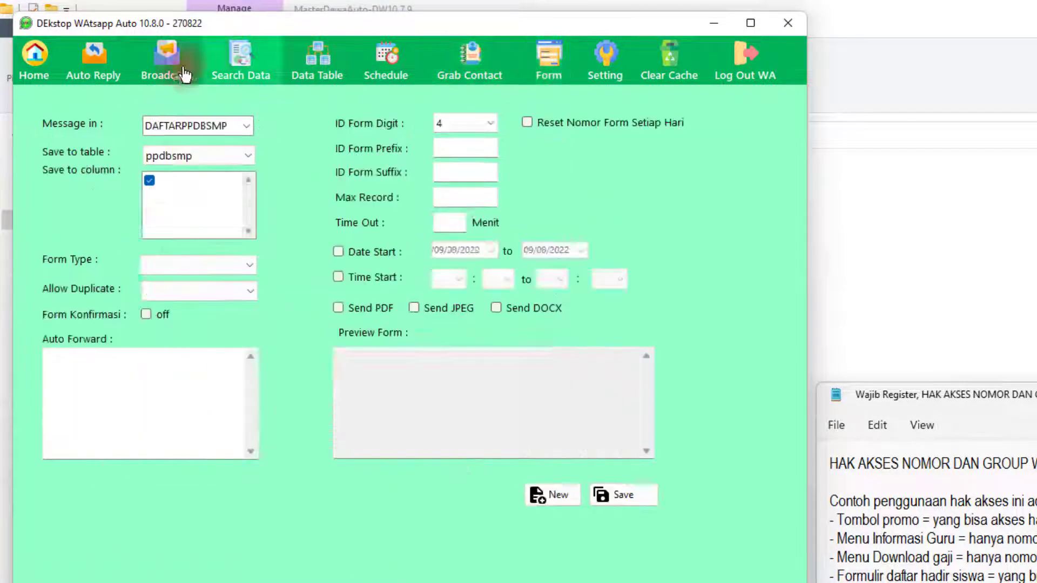
click(95, 68)
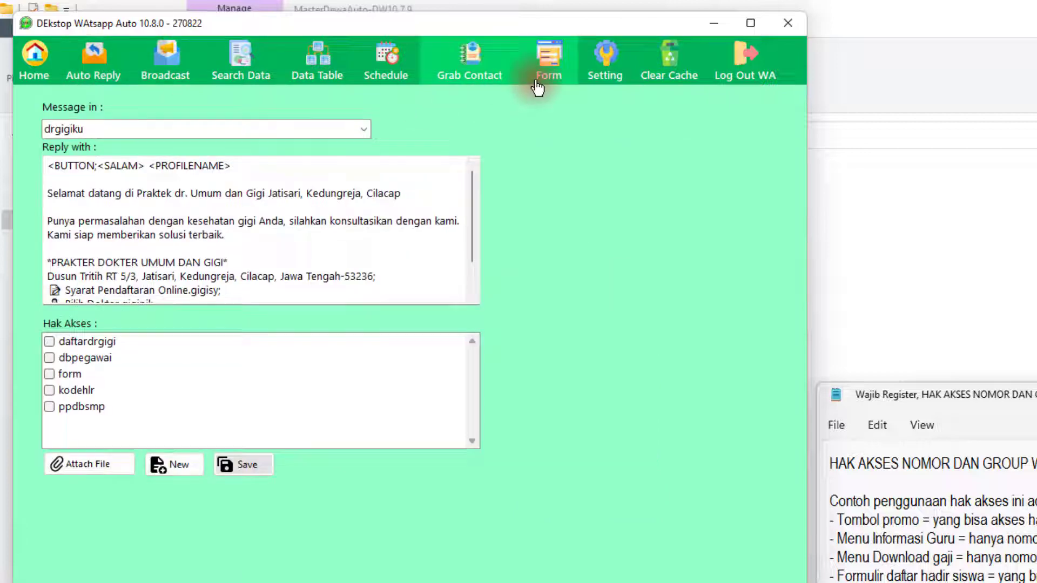
- Replace BugsHunters WaAutorespon with MTK - XII TKJ C, MTK - XI TKR D and MTK XII TKJ A as permitted groups, and save the settings
click(603, 61)
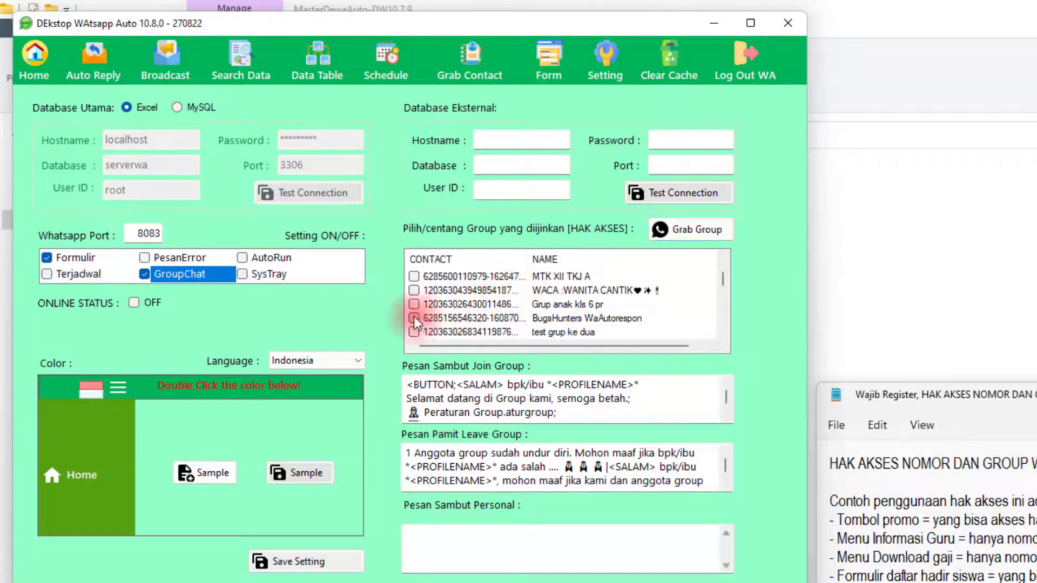
click(447, 294)
scroll(452, 293, up, 2)
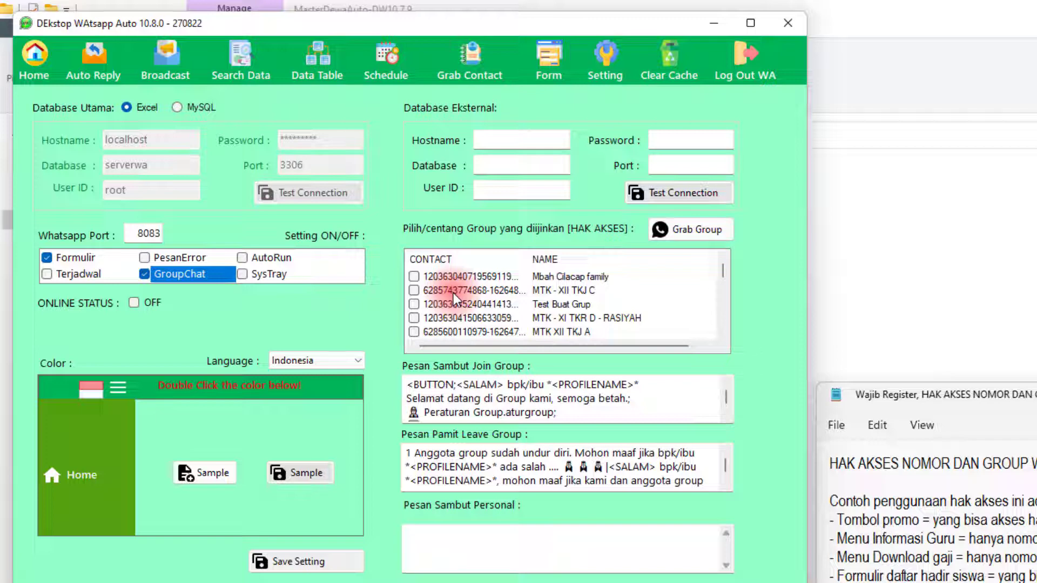
click(414, 290)
click(414, 318)
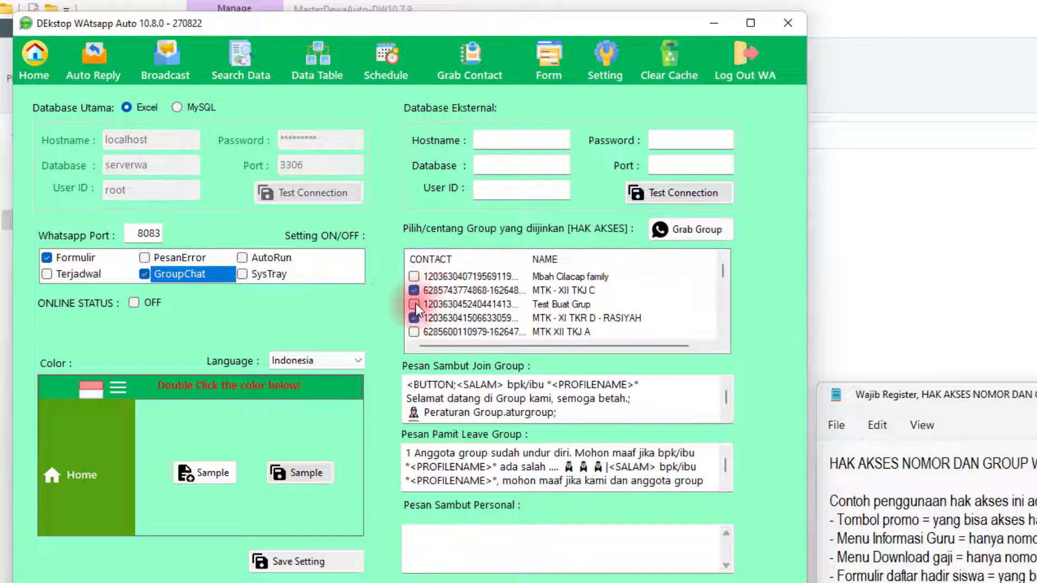
click(414, 331)
scroll(416, 324, down, 1)
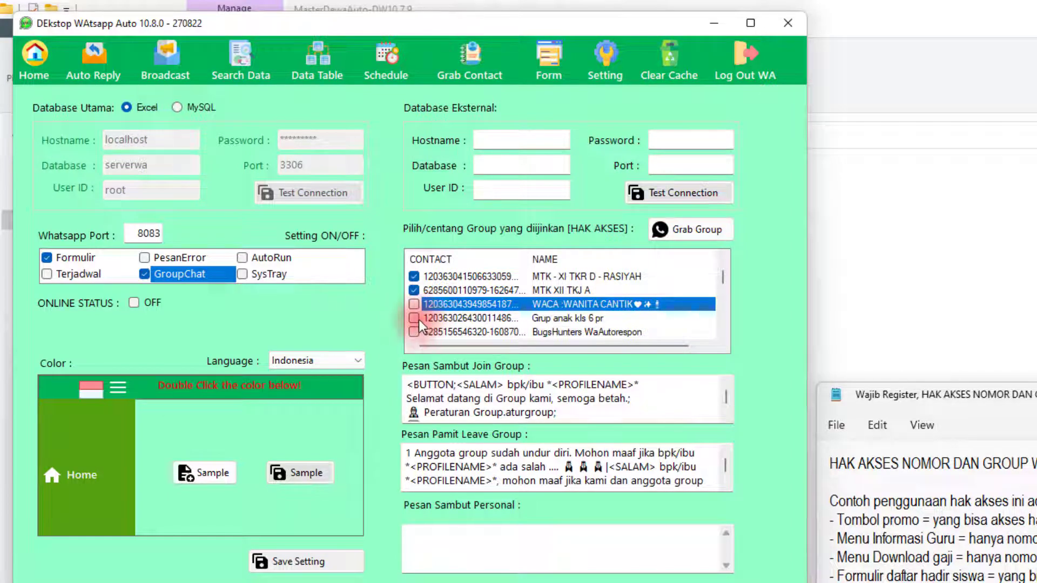
click(300, 565)
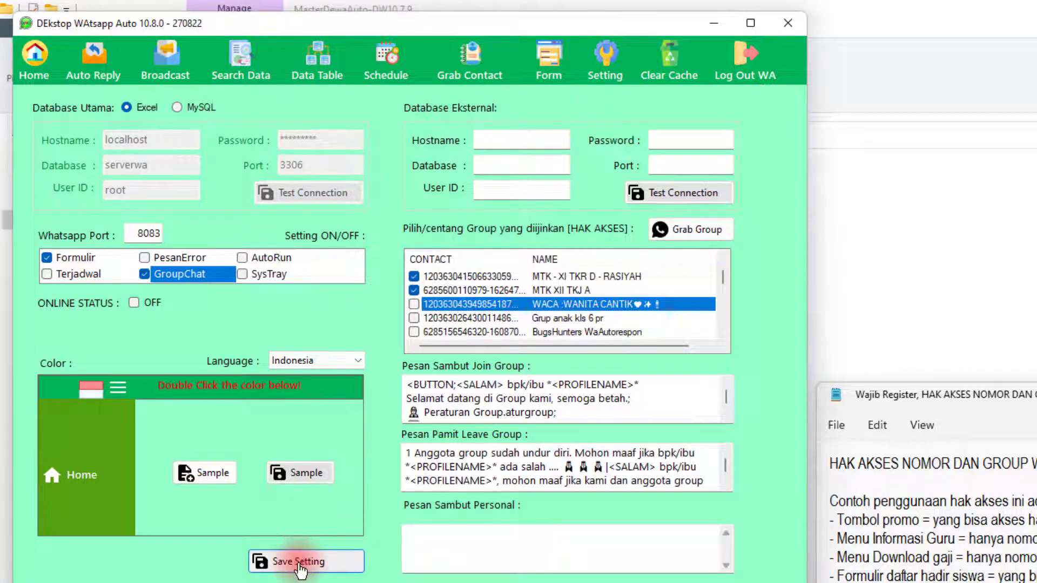
click(843, 482)
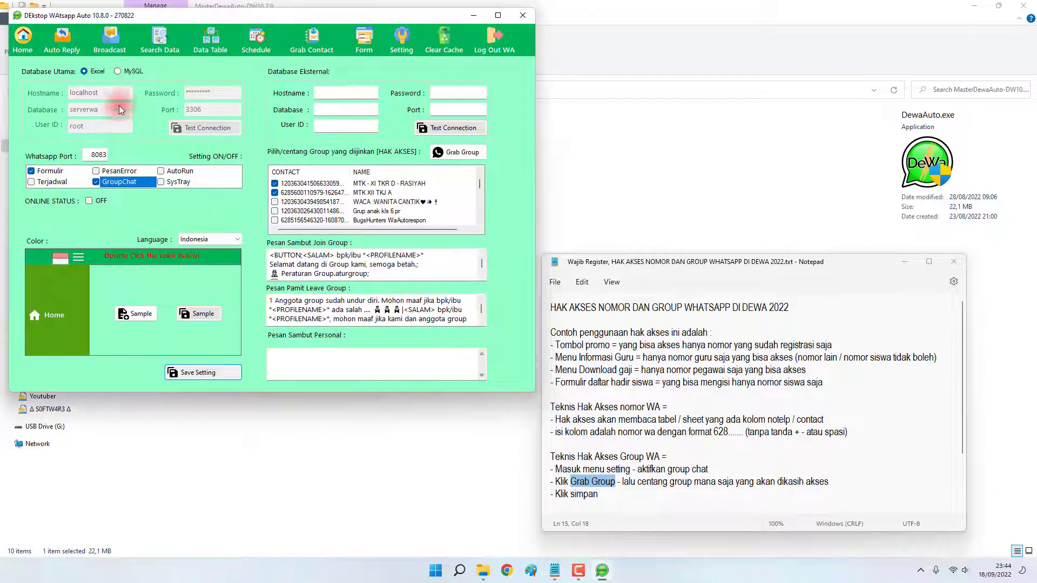
- Revisit the Auto Reply settings and display the dbpegawai data table to check its NOTELP column
click(63, 46)
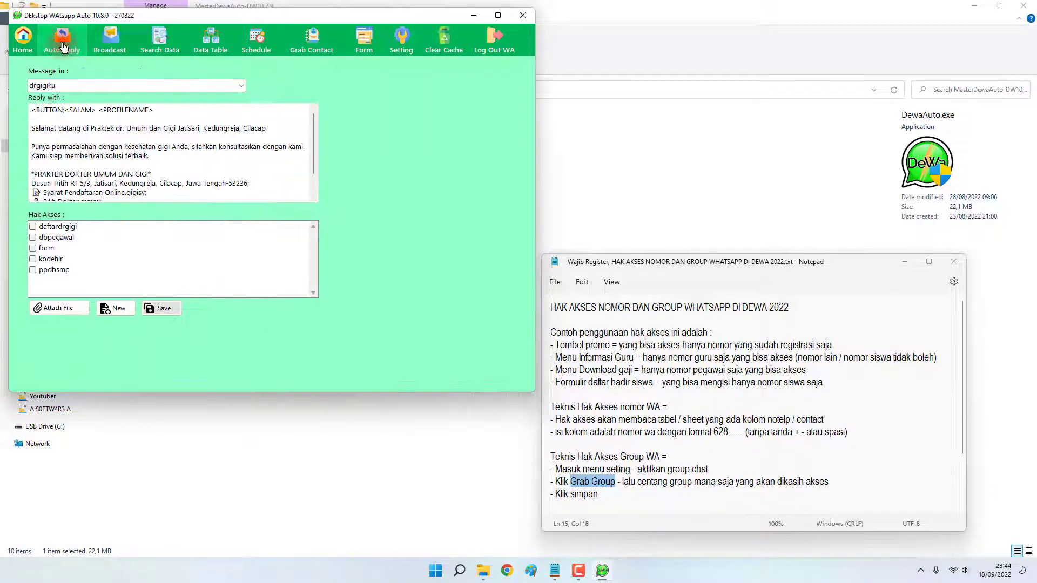
click(206, 47)
click(151, 68)
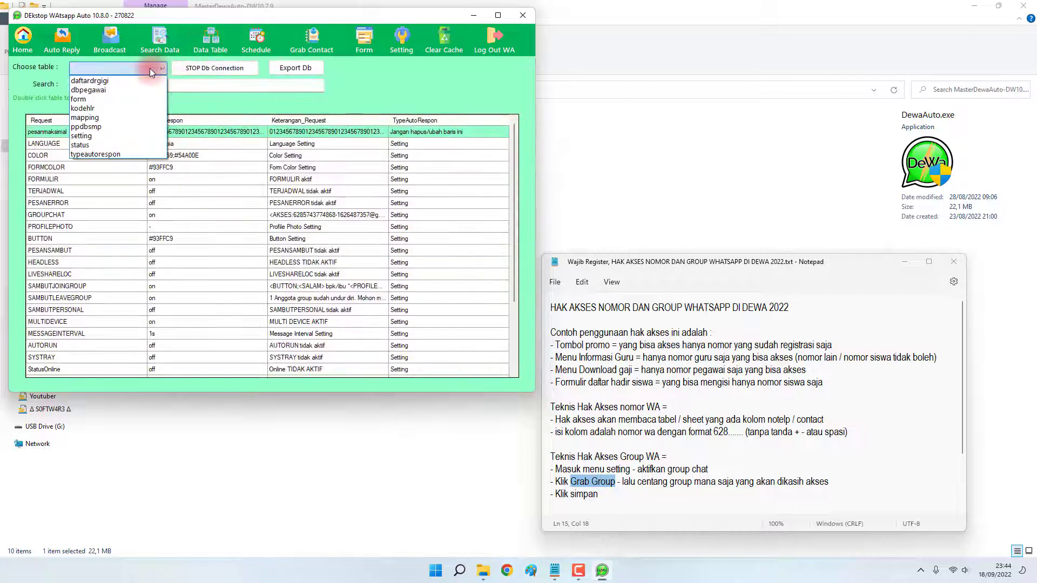
click(102, 90)
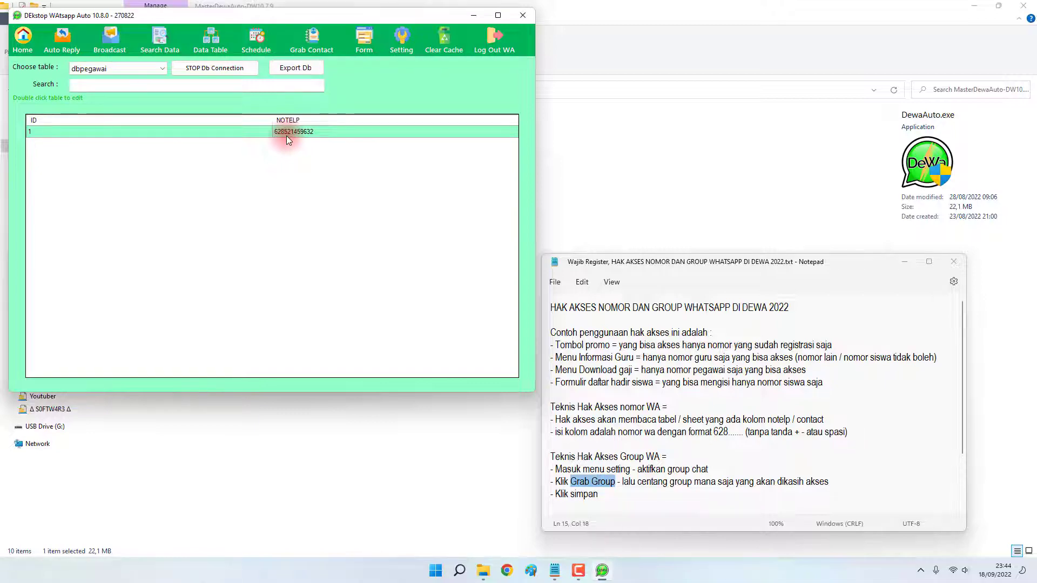
- Return to the gateway overview, move the notes window aside and select the WA Center 1 device
click(23, 41)
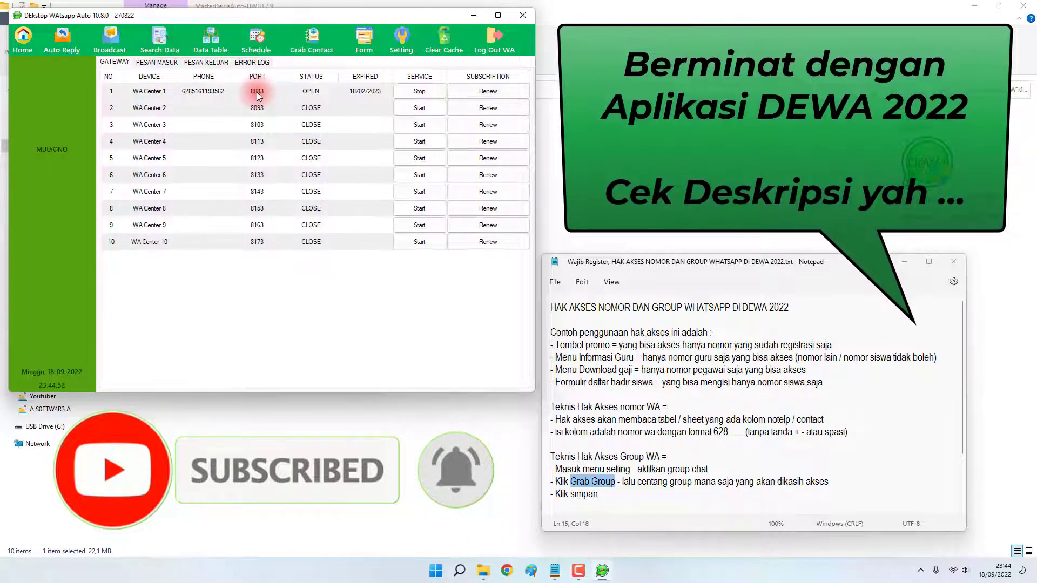
drag(637, 262, 668, 270)
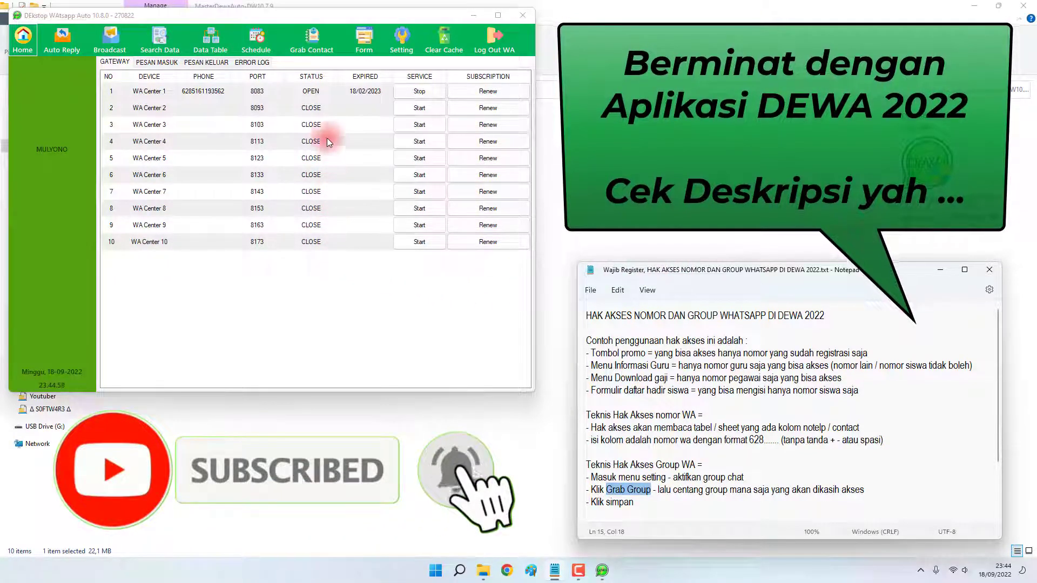
click(318, 92)
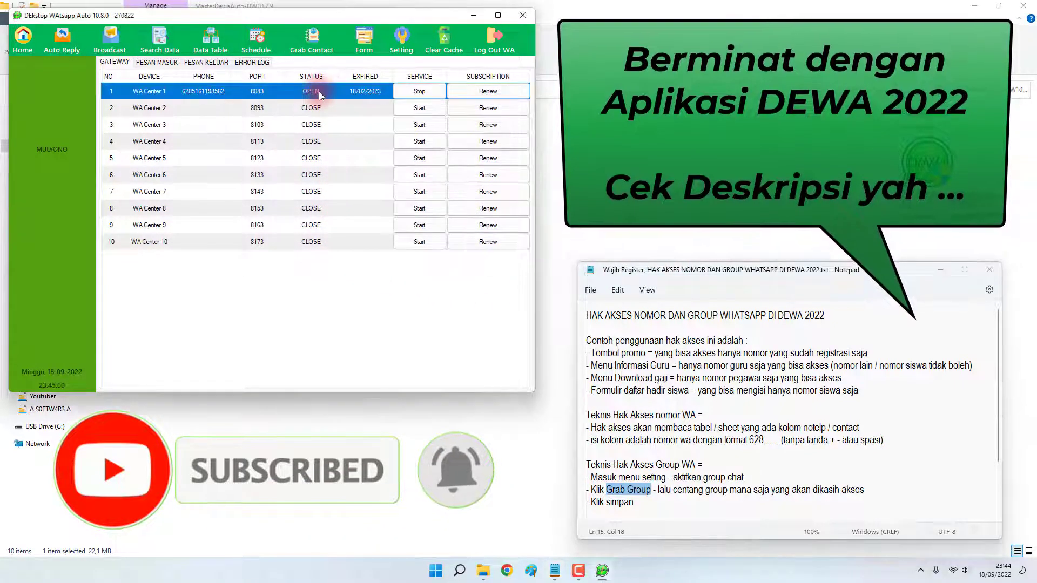